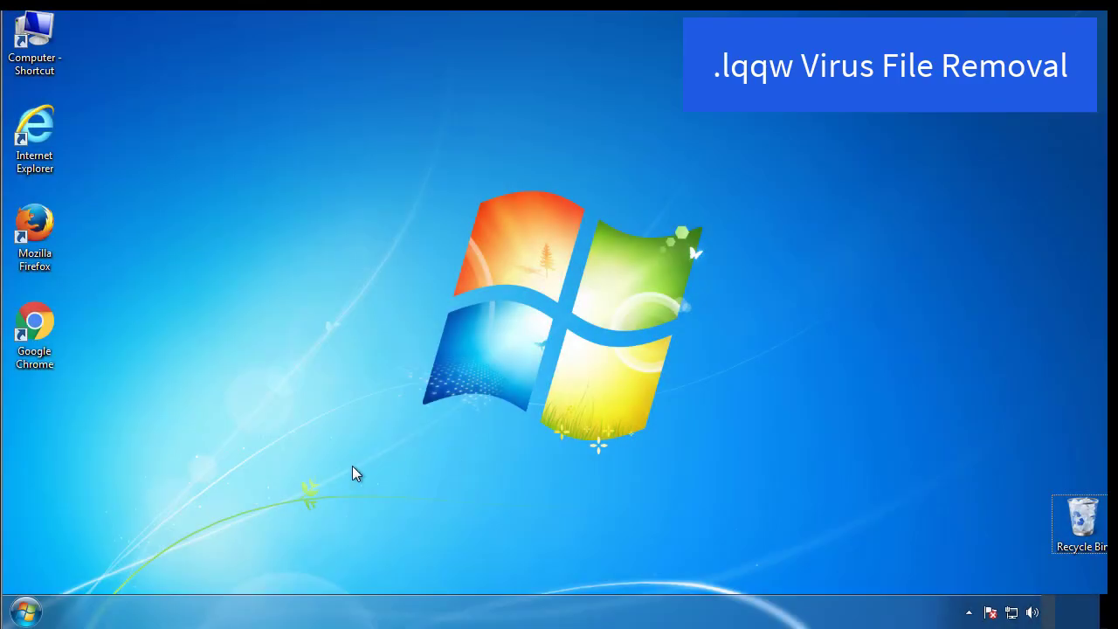
Step: Set Windows to a minimal safe boot in System Configuration, restart the computer, and close the safe mode help window
click(35, 611)
click(98, 565)
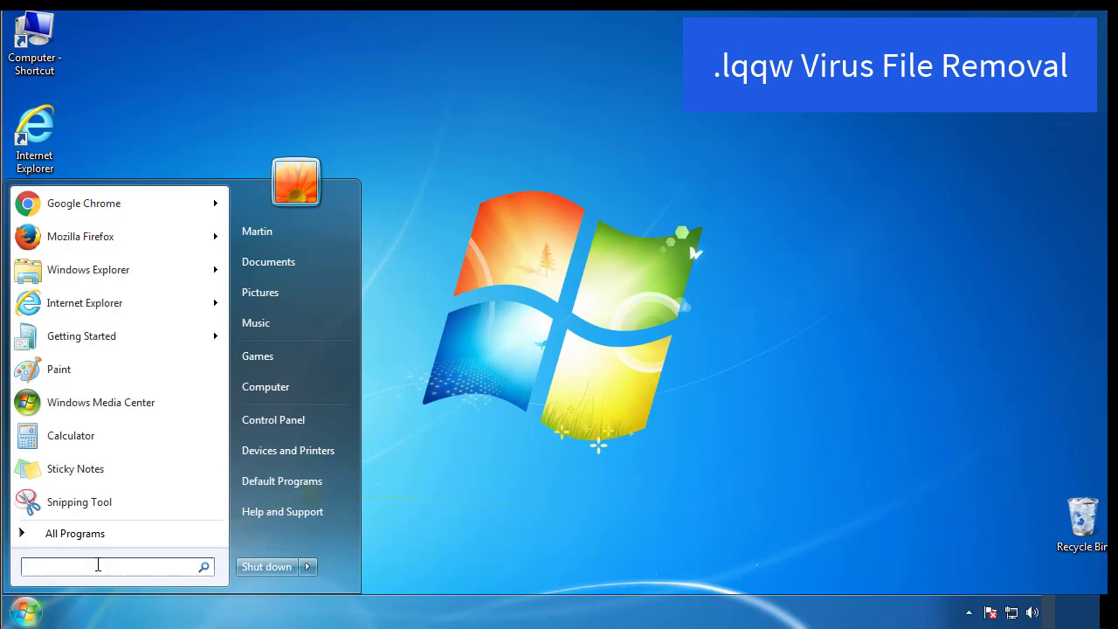
text(msconfig)
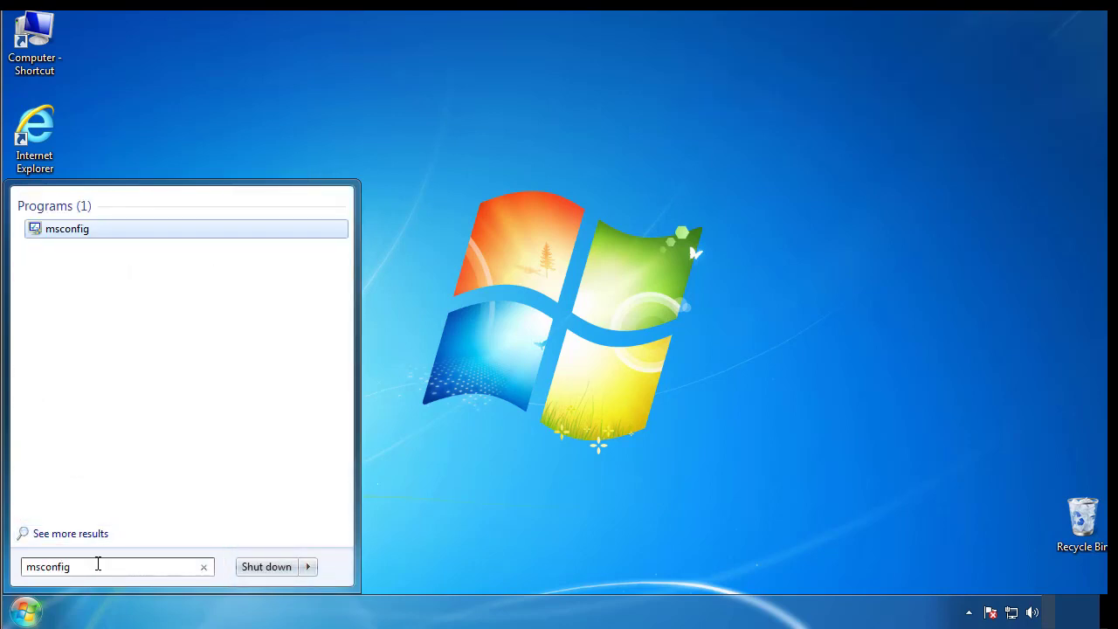
key(Return)
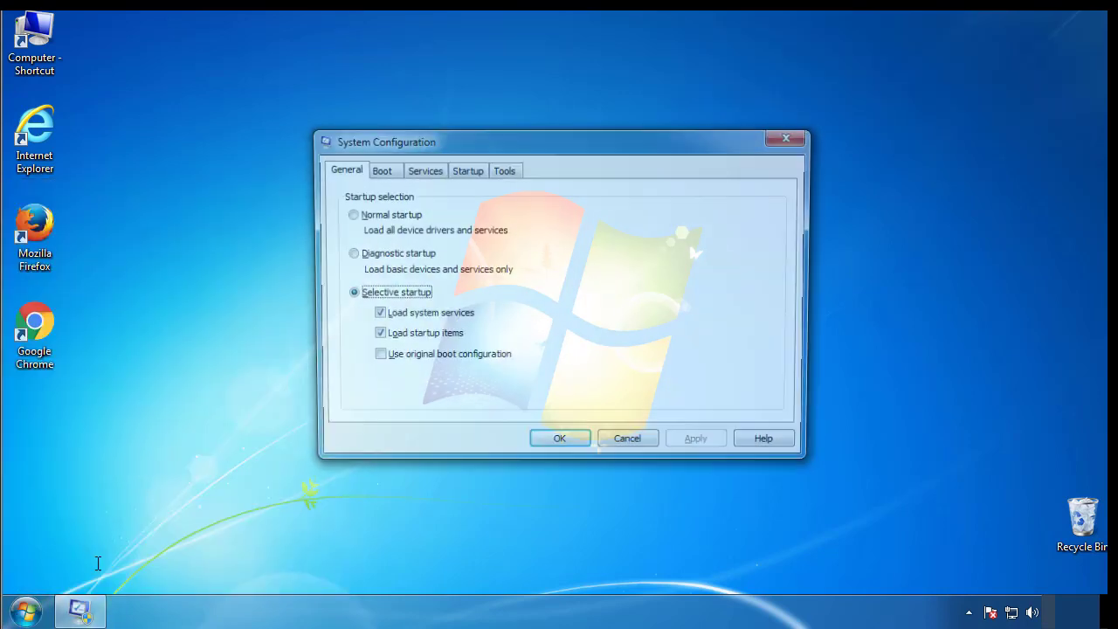
click(377, 170)
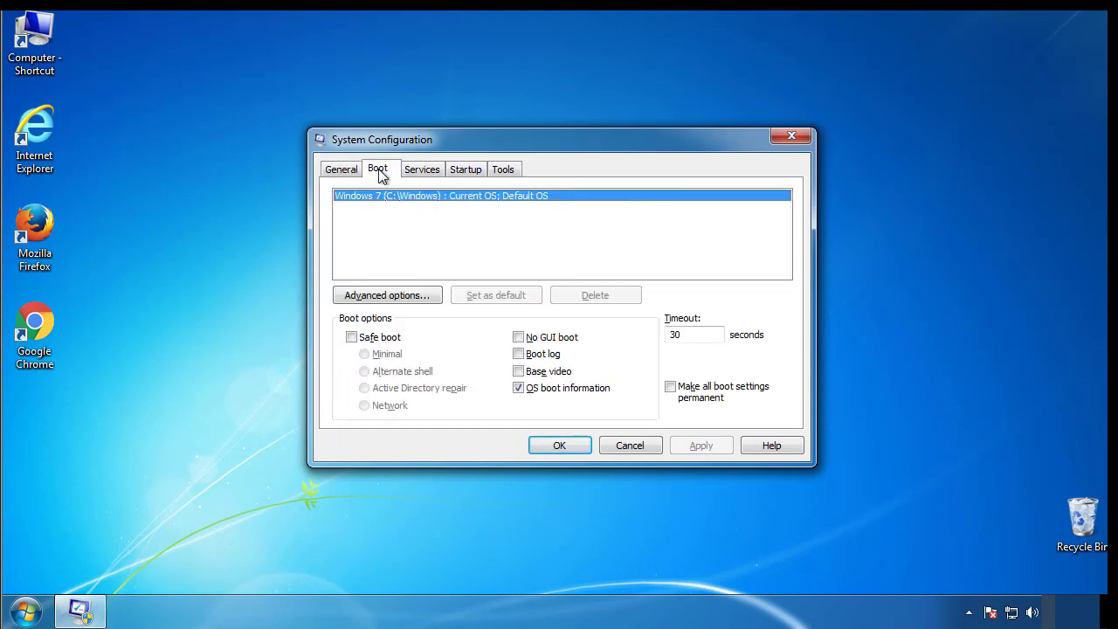
click(353, 338)
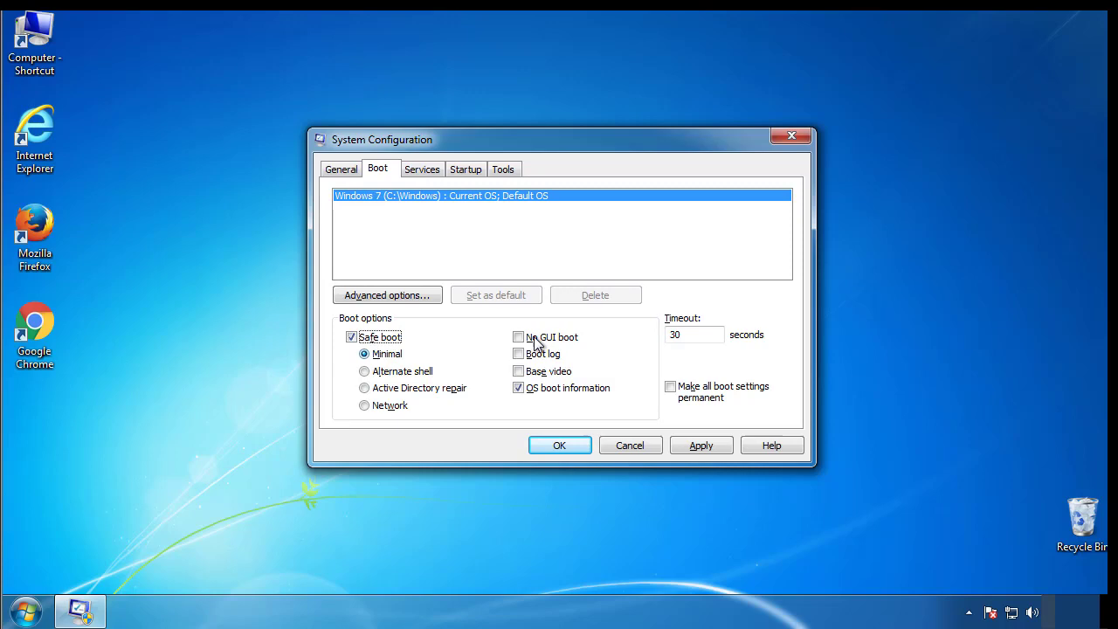
click(568, 446)
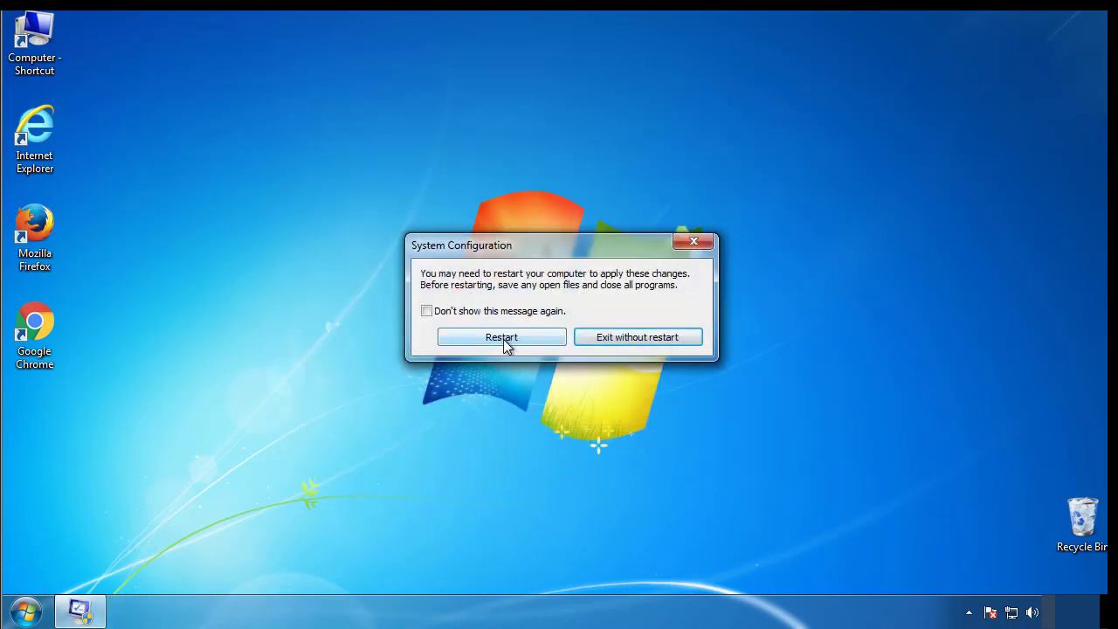
click(505, 339)
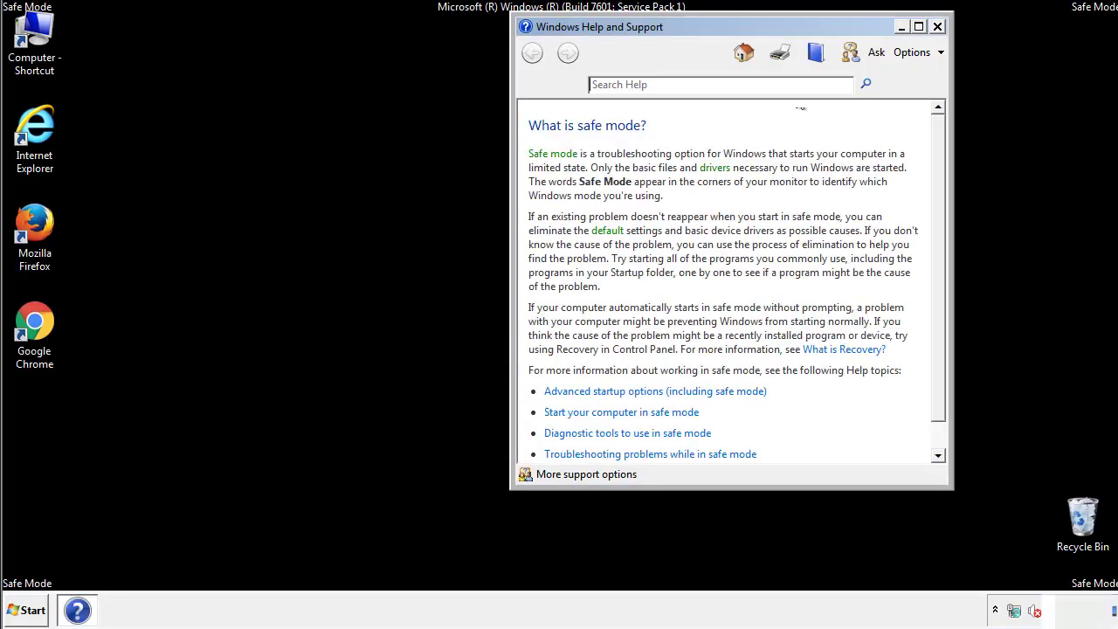
click(937, 26)
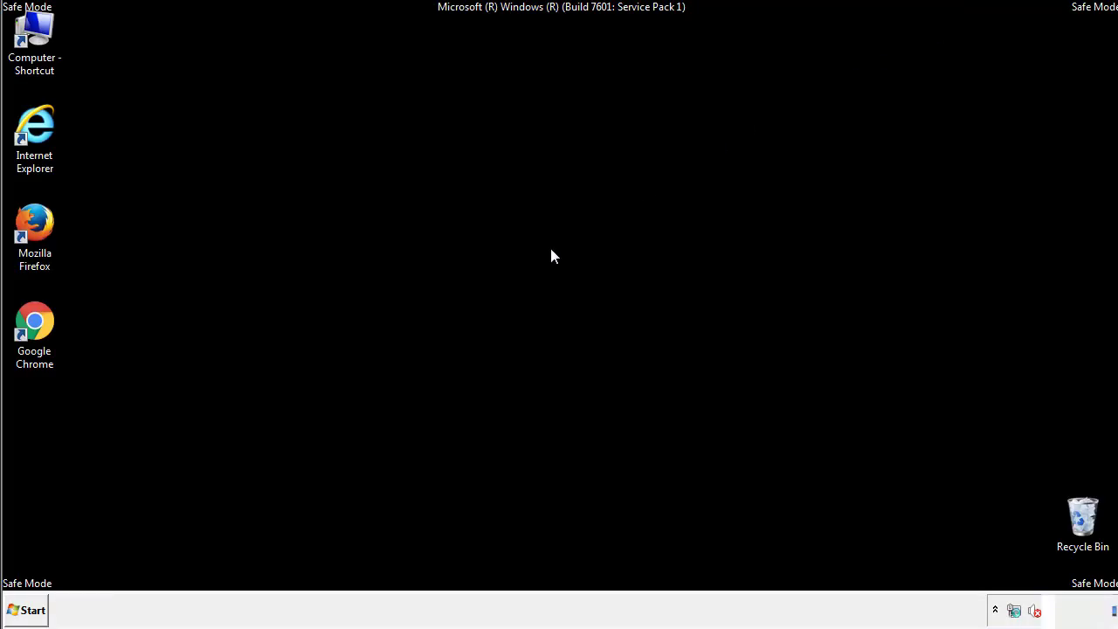
Step: Ensure Folder Options is set to show hidden files, folders, and drives, and close the Control Panel
click(34, 609)
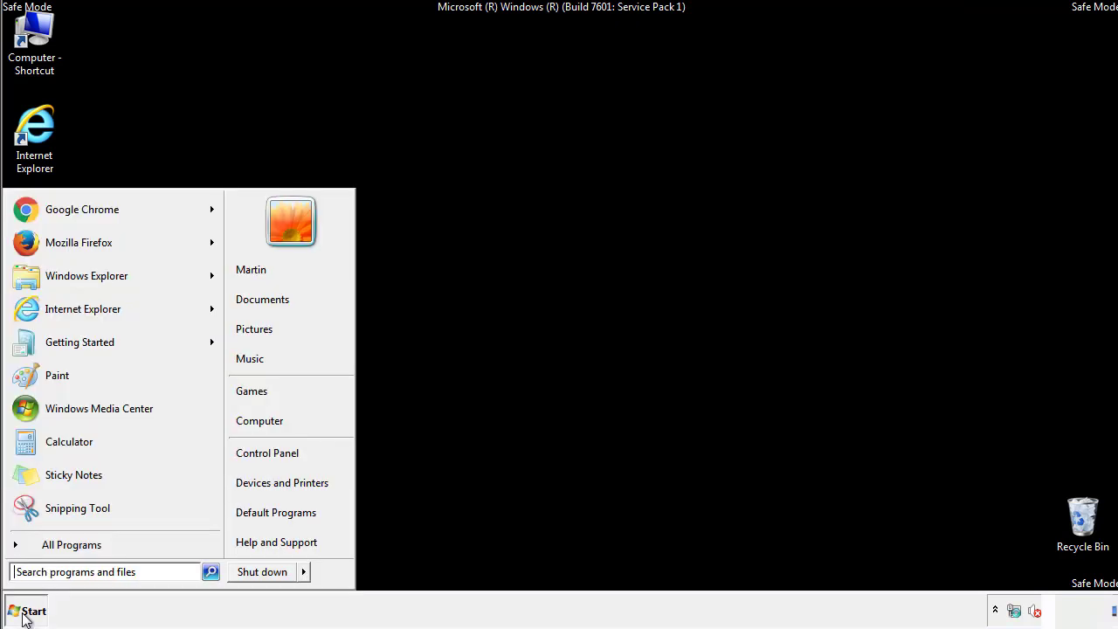
click(280, 451)
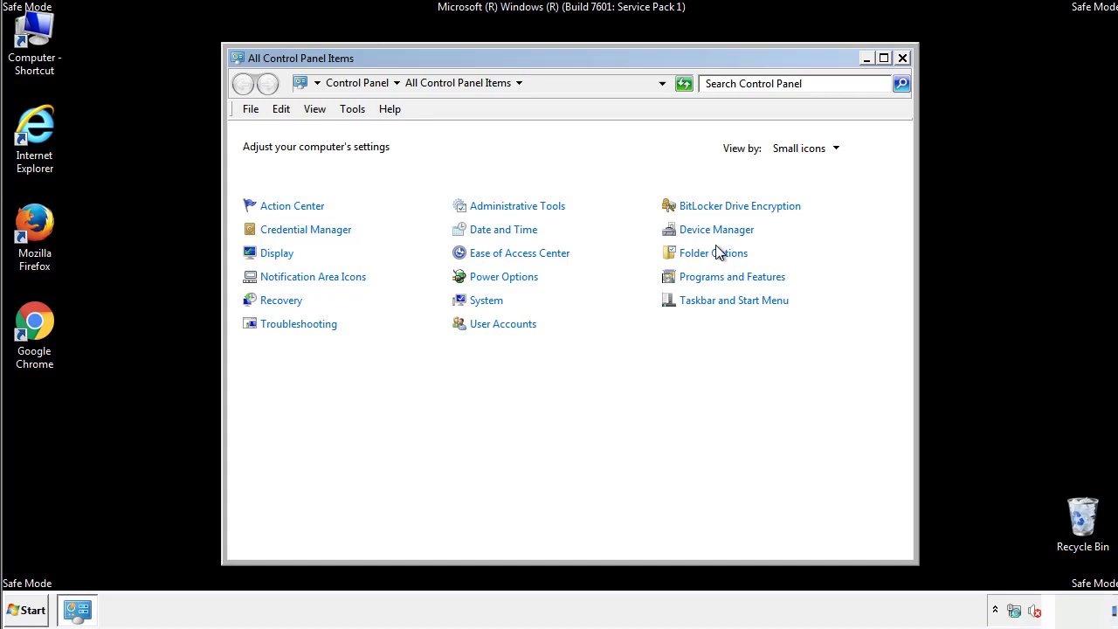
click(716, 254)
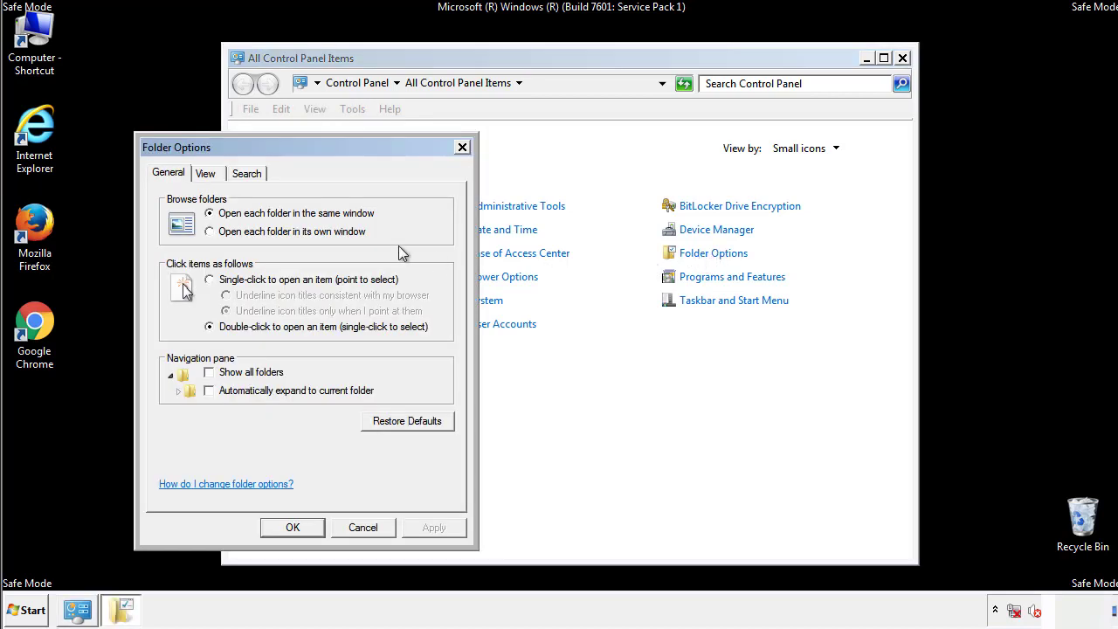
click(208, 177)
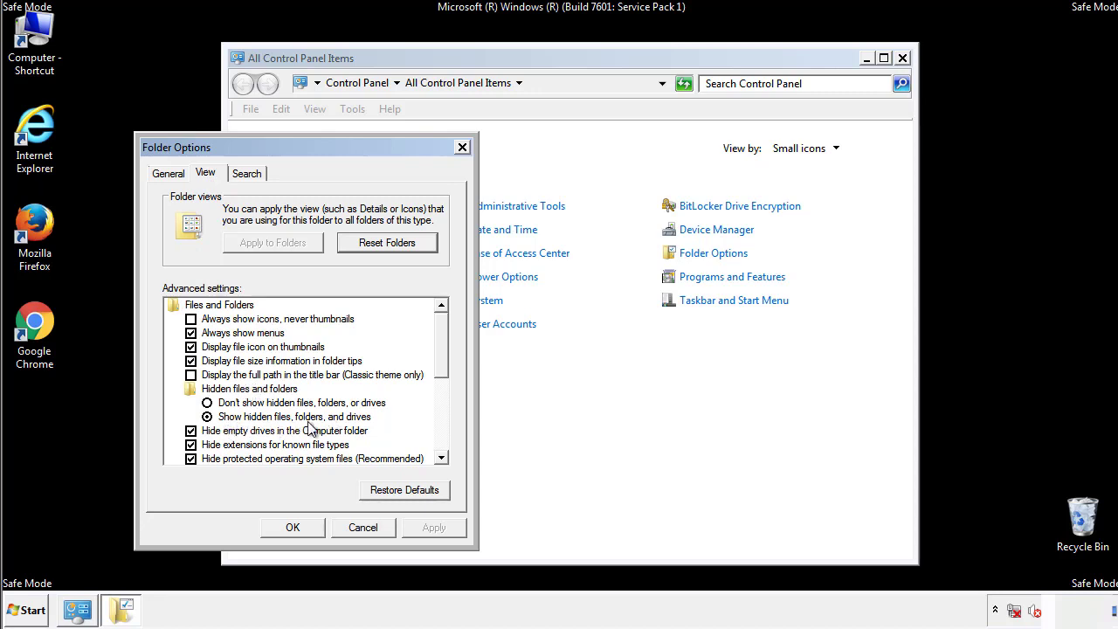
click(299, 528)
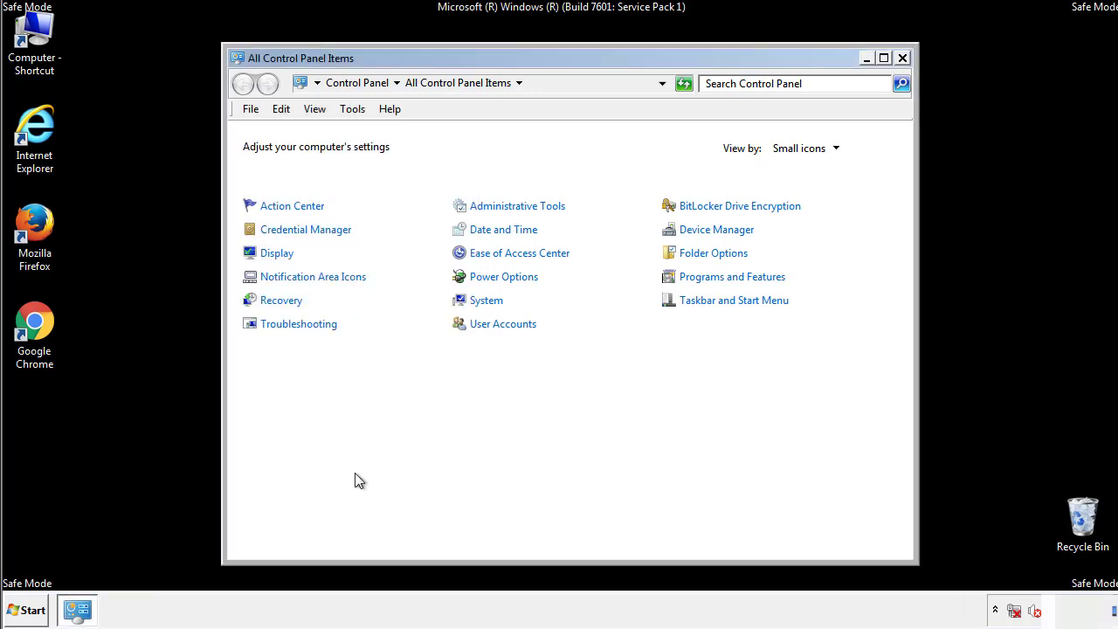
click(902, 57)
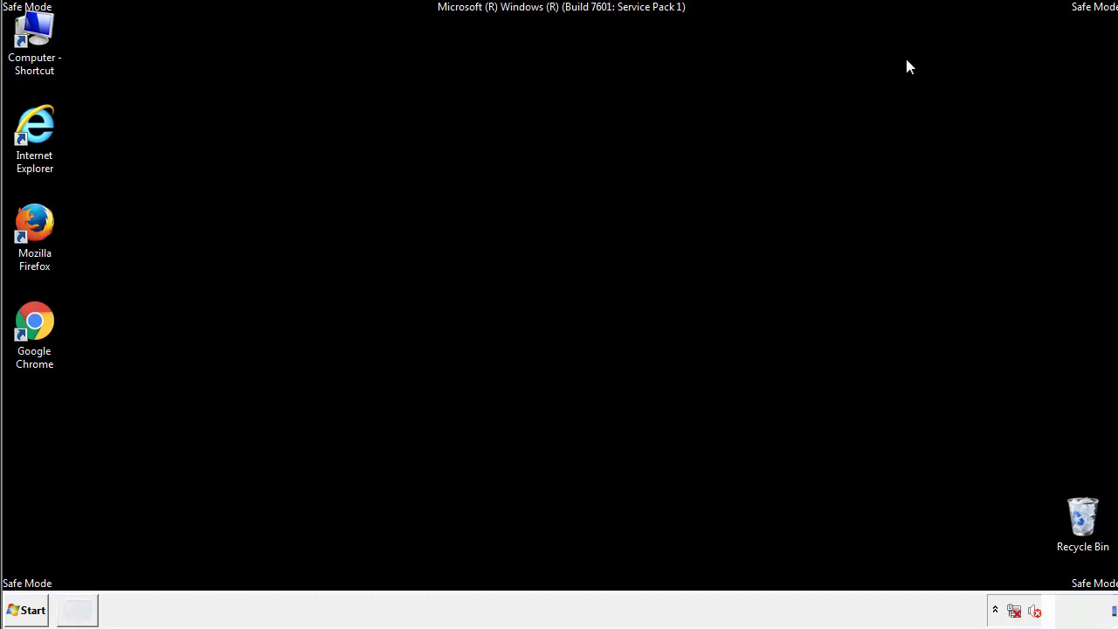
Step: Browse to the folder C:\Windows\System32\drivers\etc
double_click(35, 33)
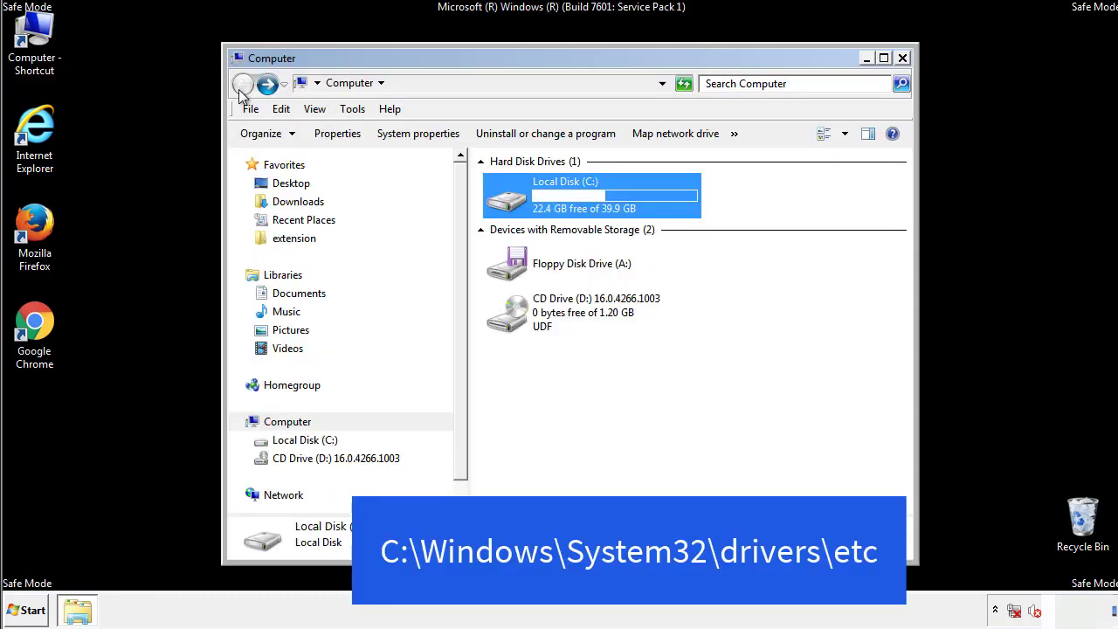
double_click(514, 203)
double_click(512, 320)
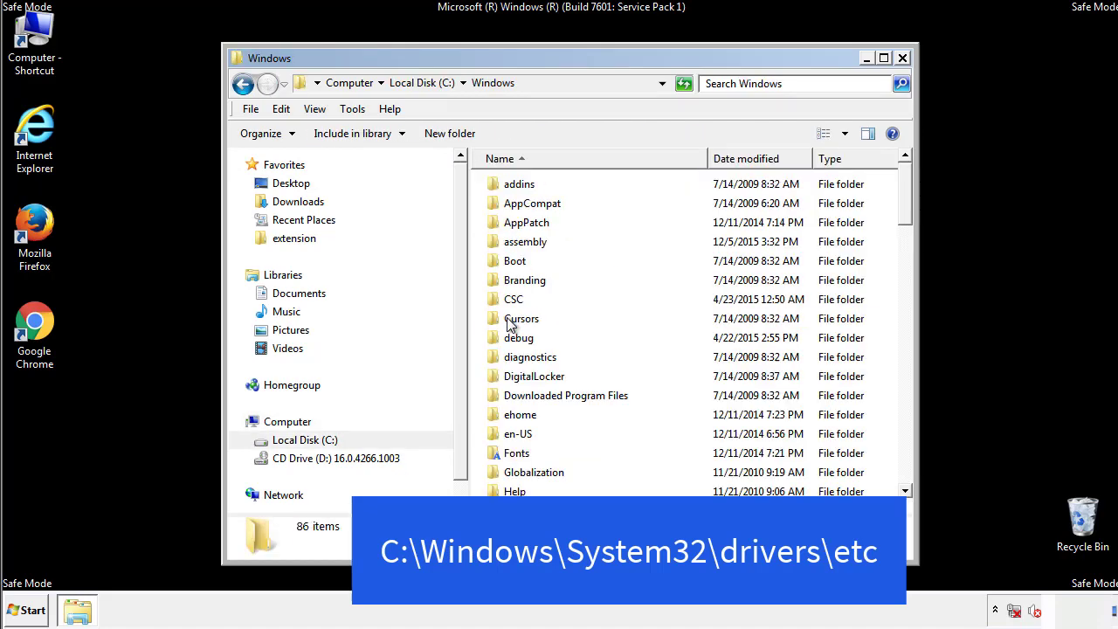
scroll(514, 389, down, 2)
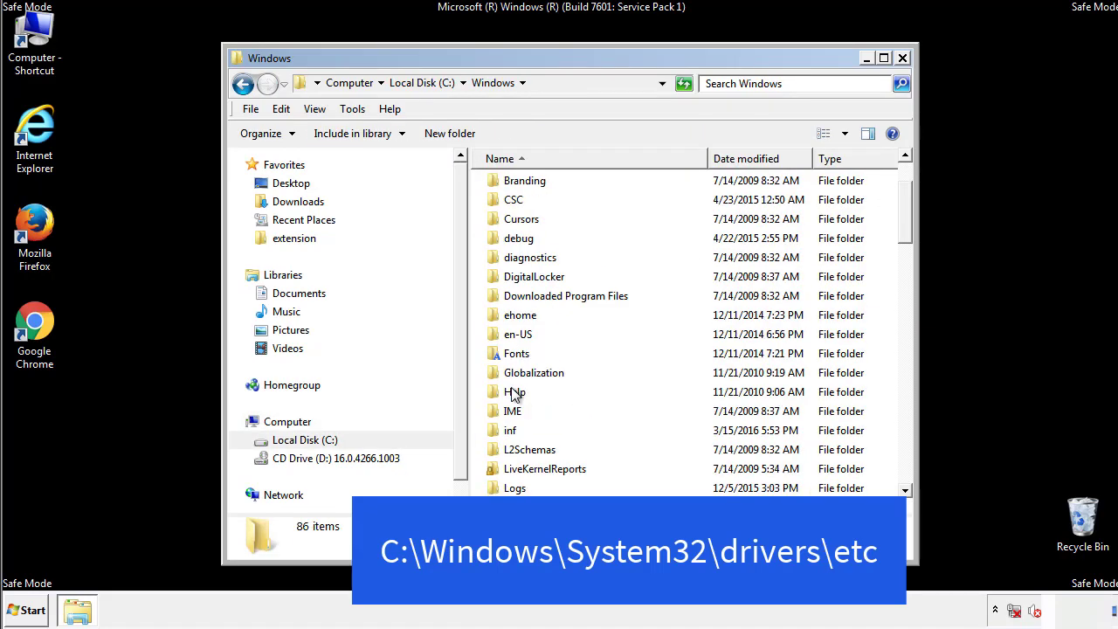
scroll(513, 395, down, 7)
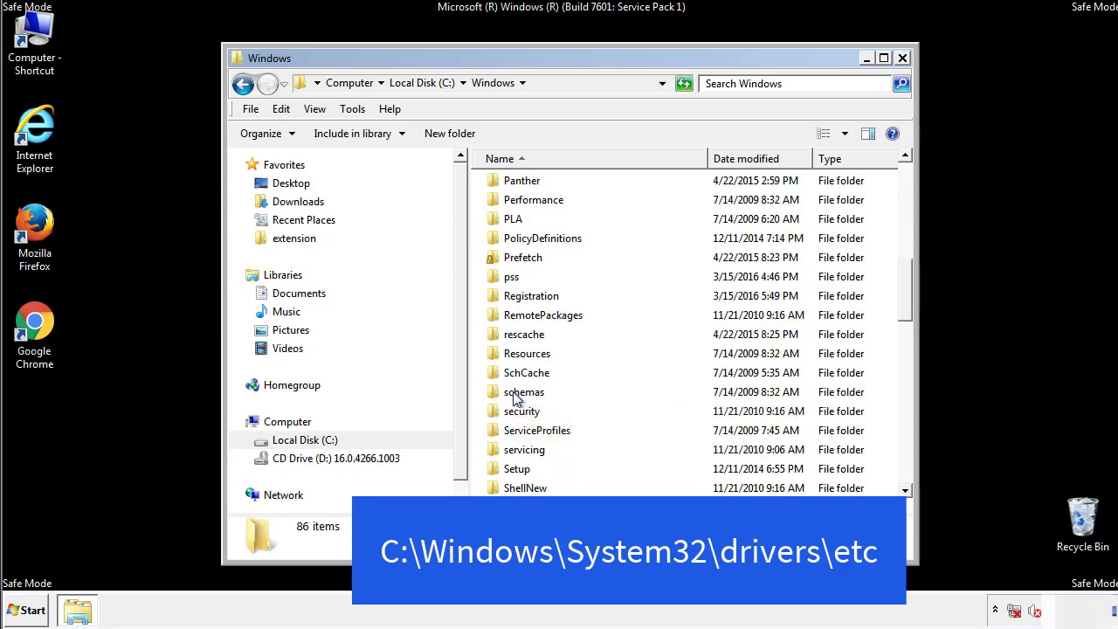
scroll(515, 397, down, 2)
double_click(529, 449)
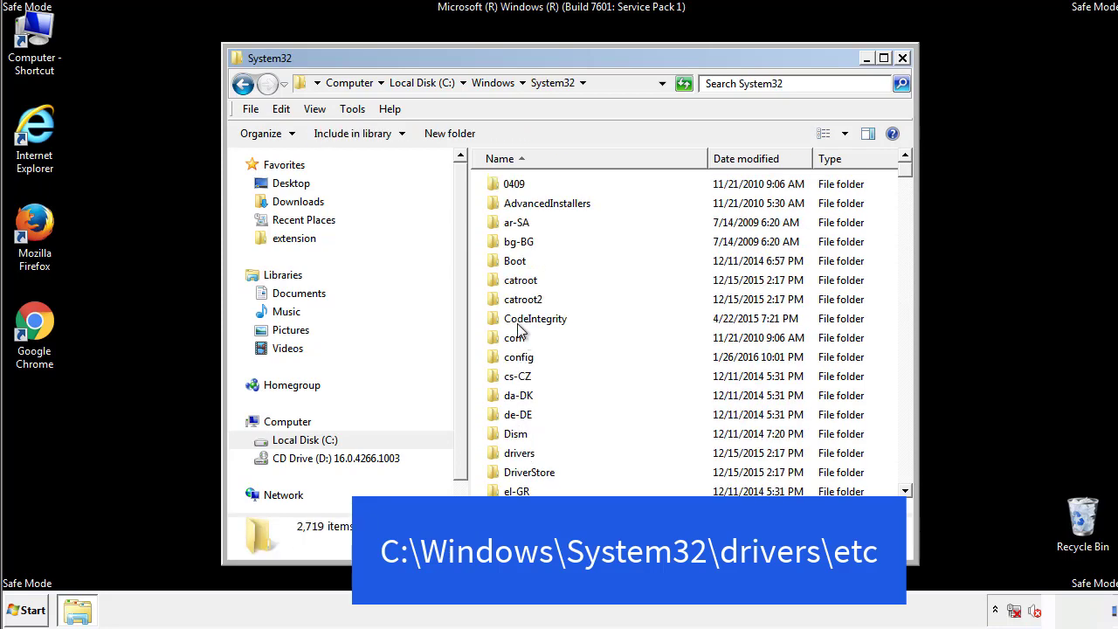
double_click(519, 454)
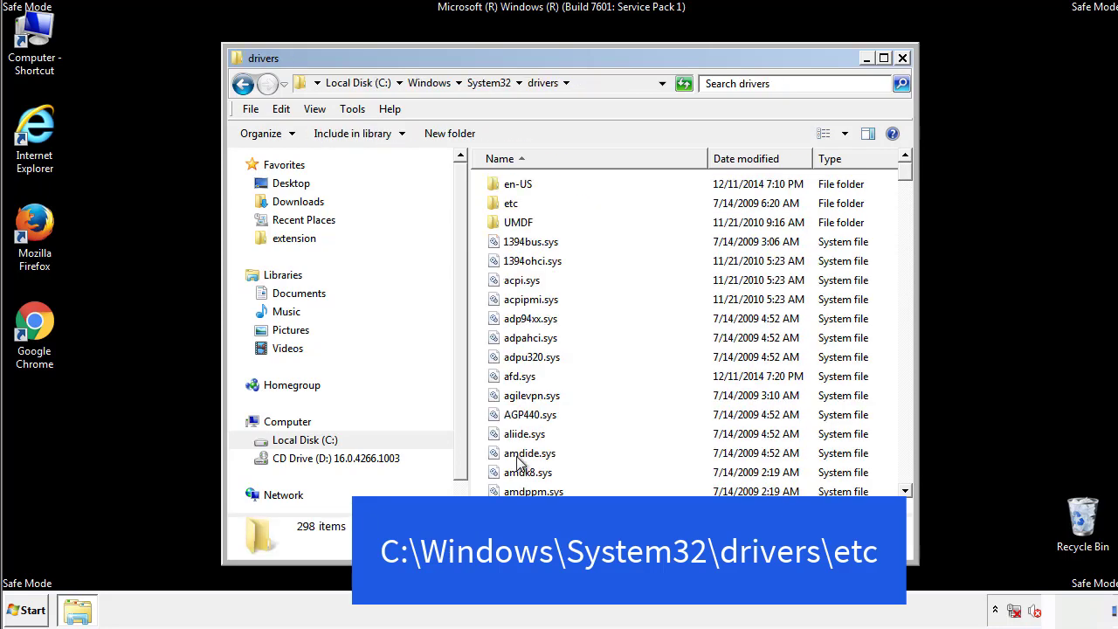
double_click(500, 210)
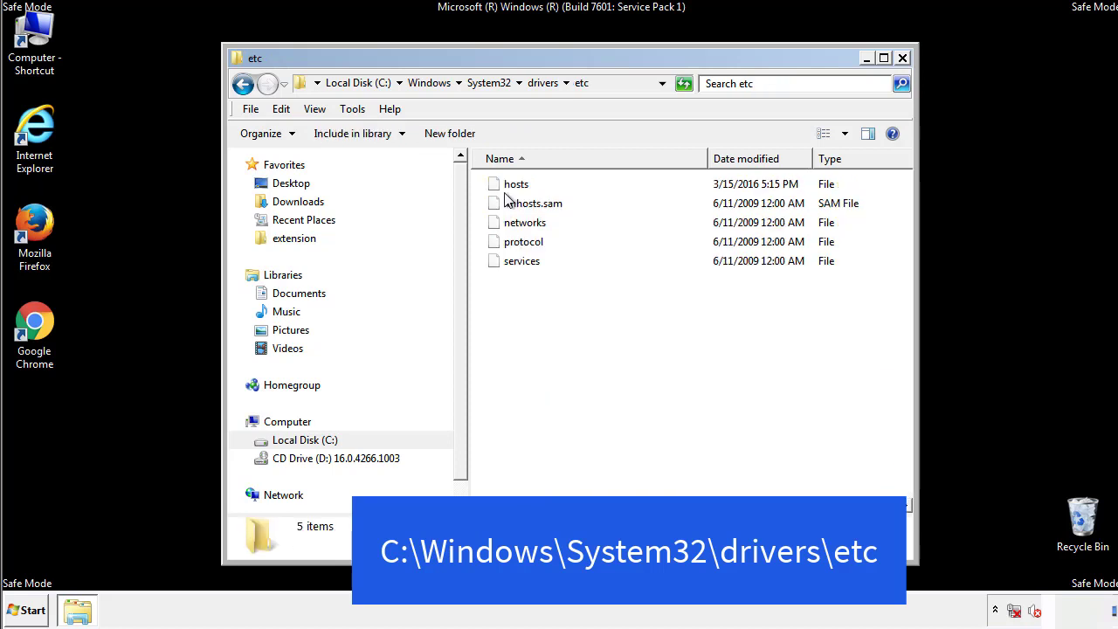
Step: Open the hosts file in Notepad and move its window so the whole text is in view
double_click(513, 185)
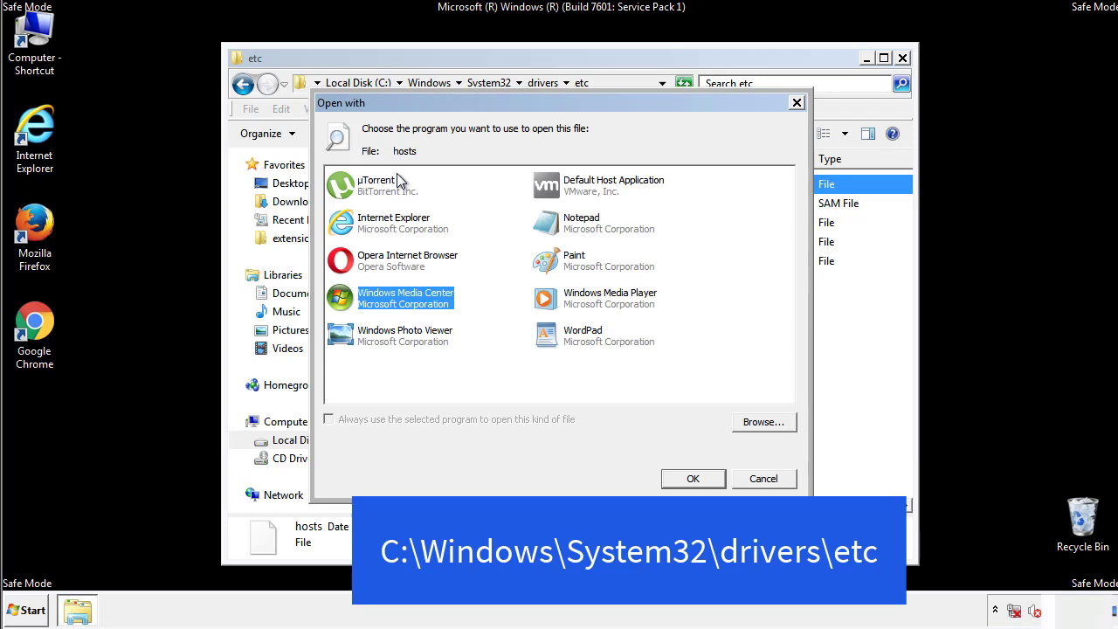
click(565, 228)
click(691, 479)
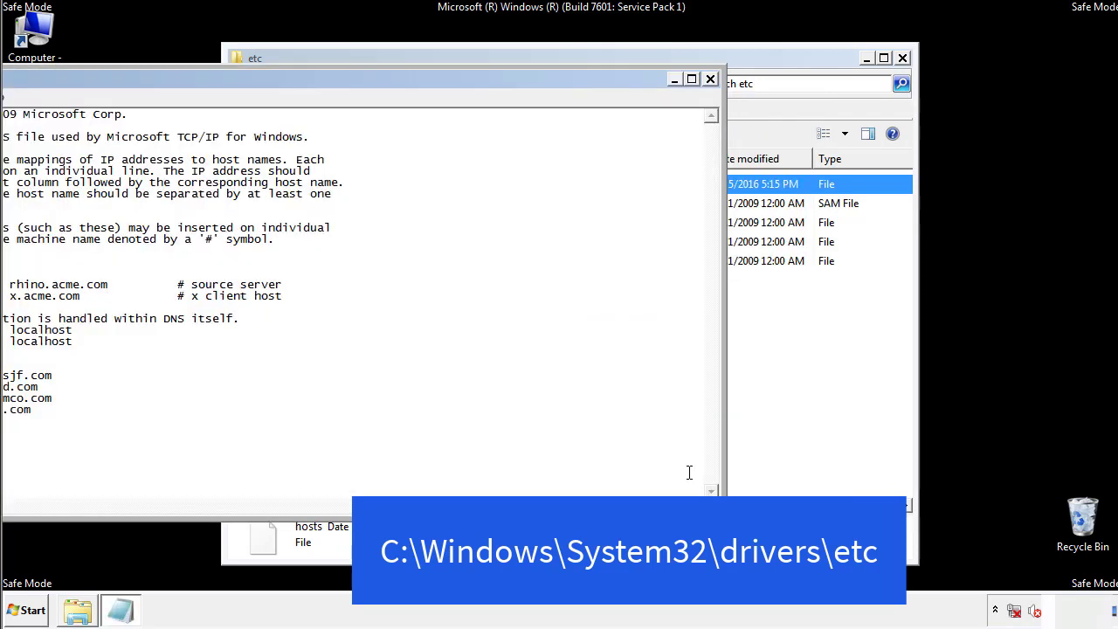
drag(457, 79, 710, 96)
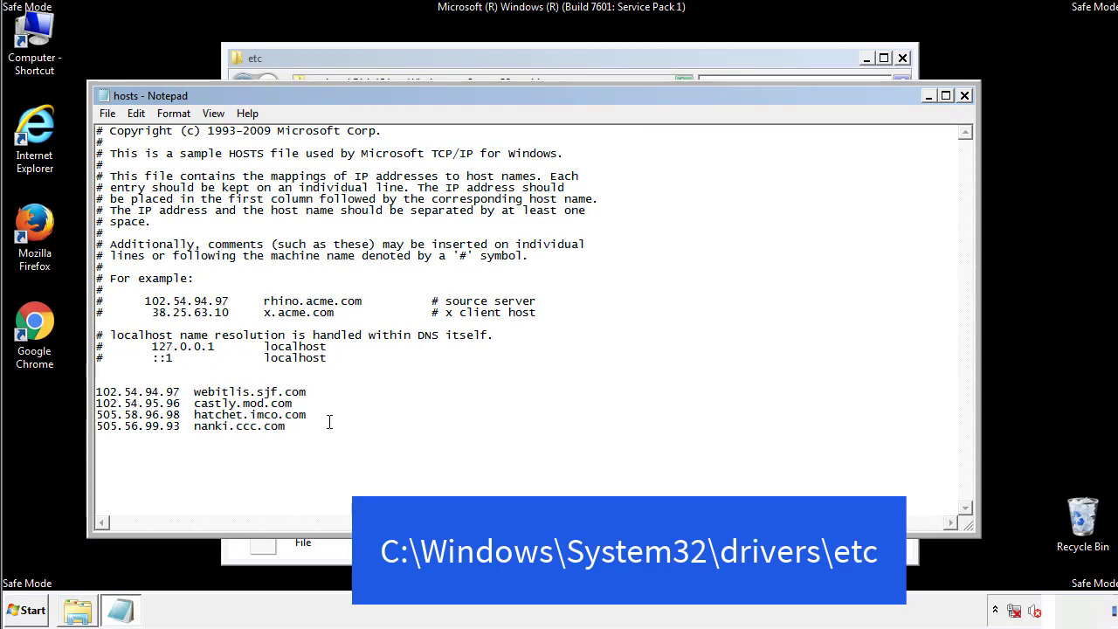
Step: Delete the four suspicious IP entries below the localhost lines in the hosts file, save it, and close the etc folder
drag(313, 427, 118, 388)
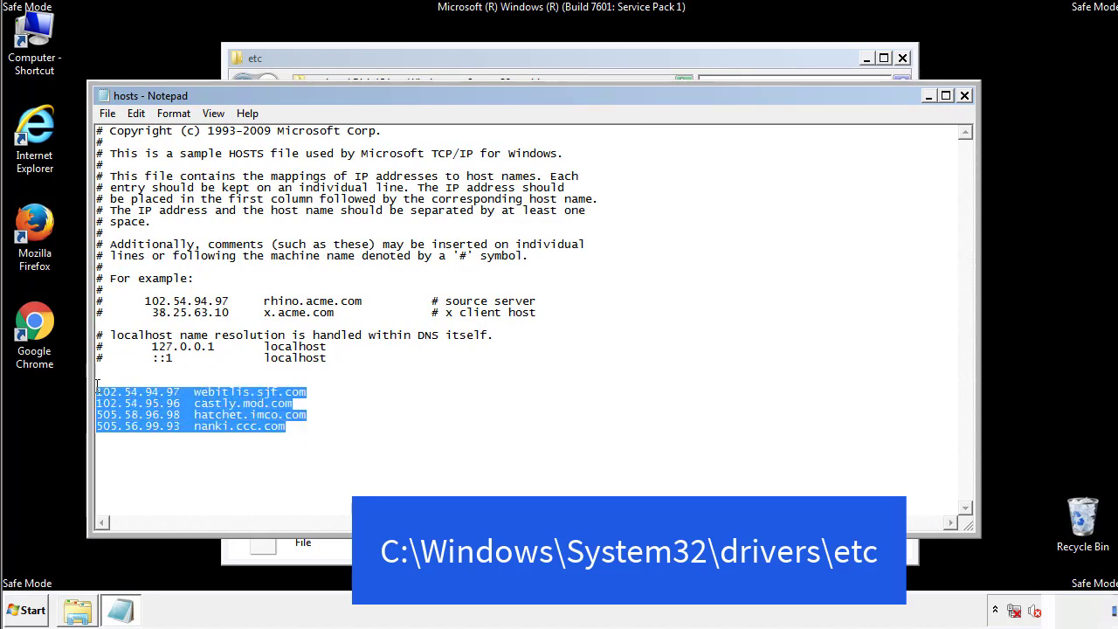
key(Delete)
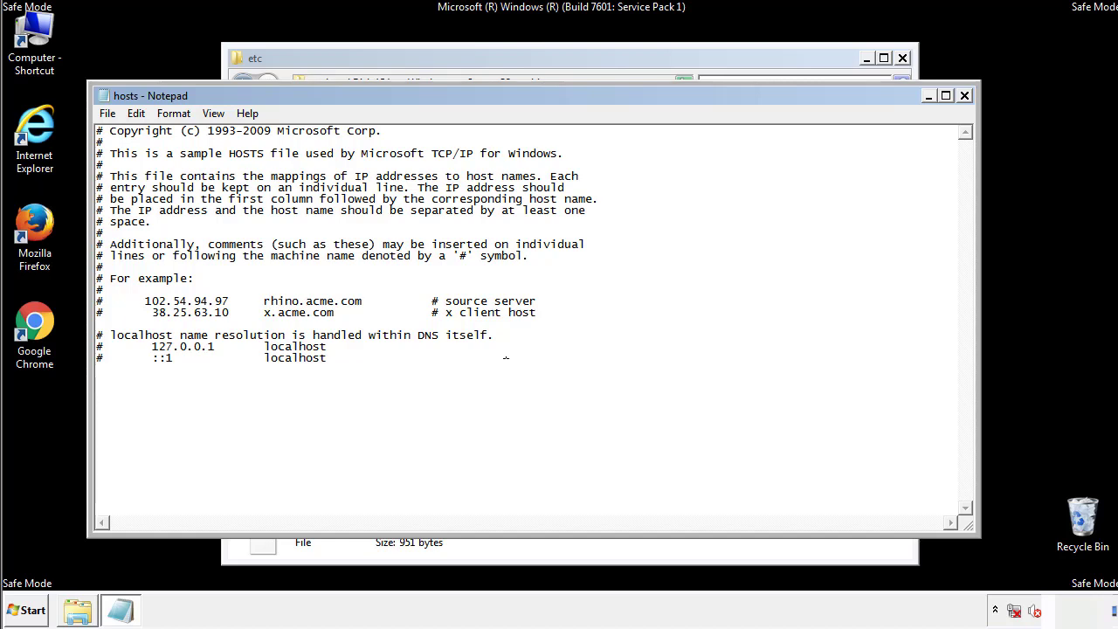
click(965, 96)
click(492, 321)
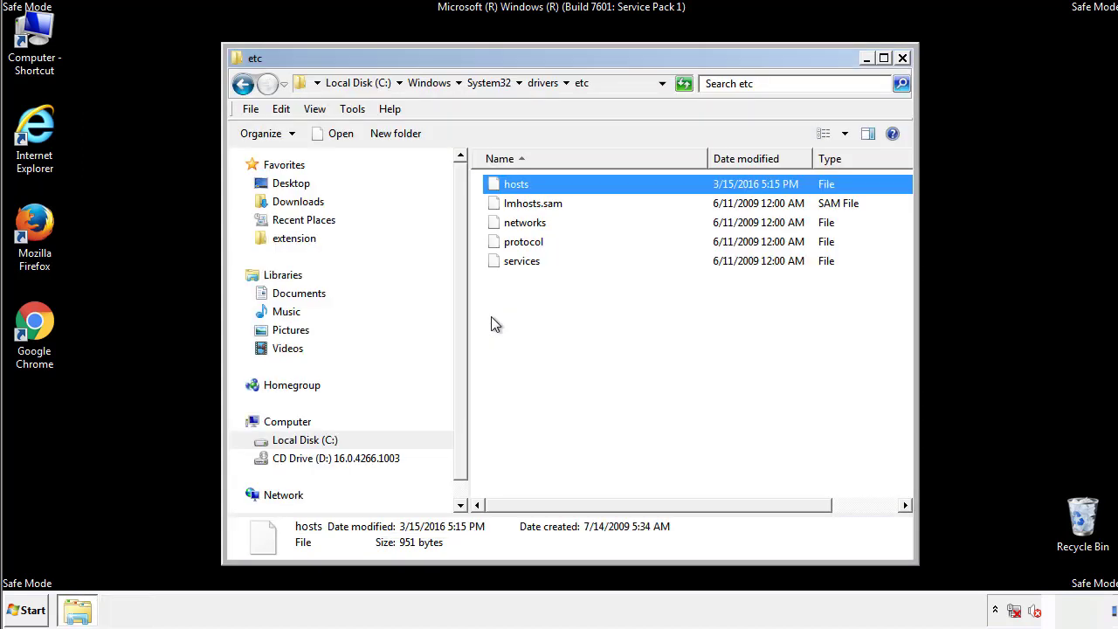
click(491, 316)
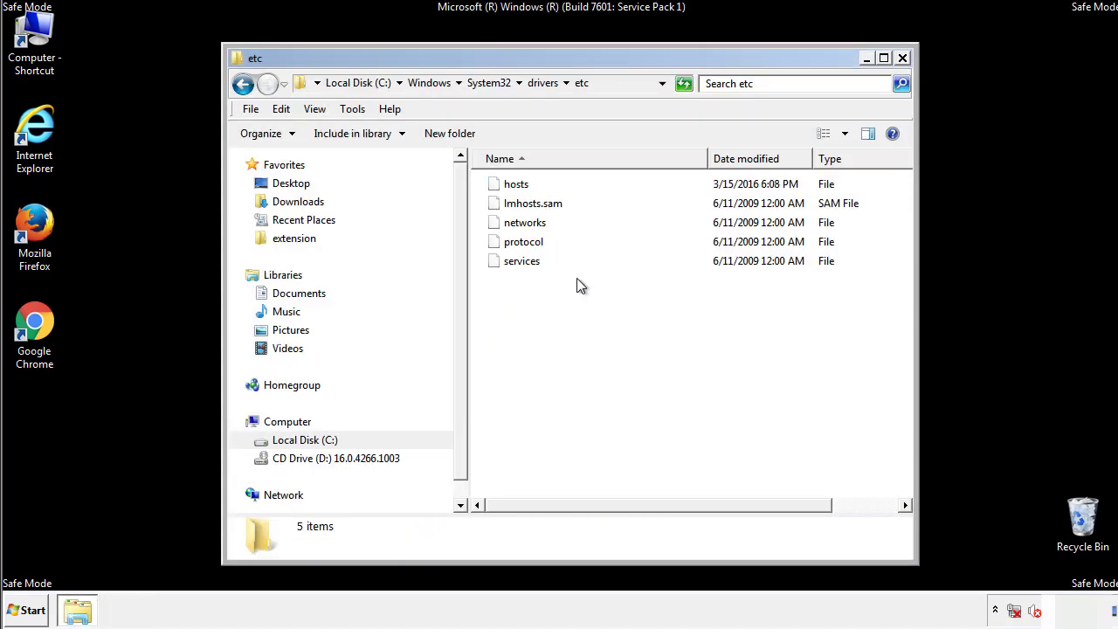
click(902, 59)
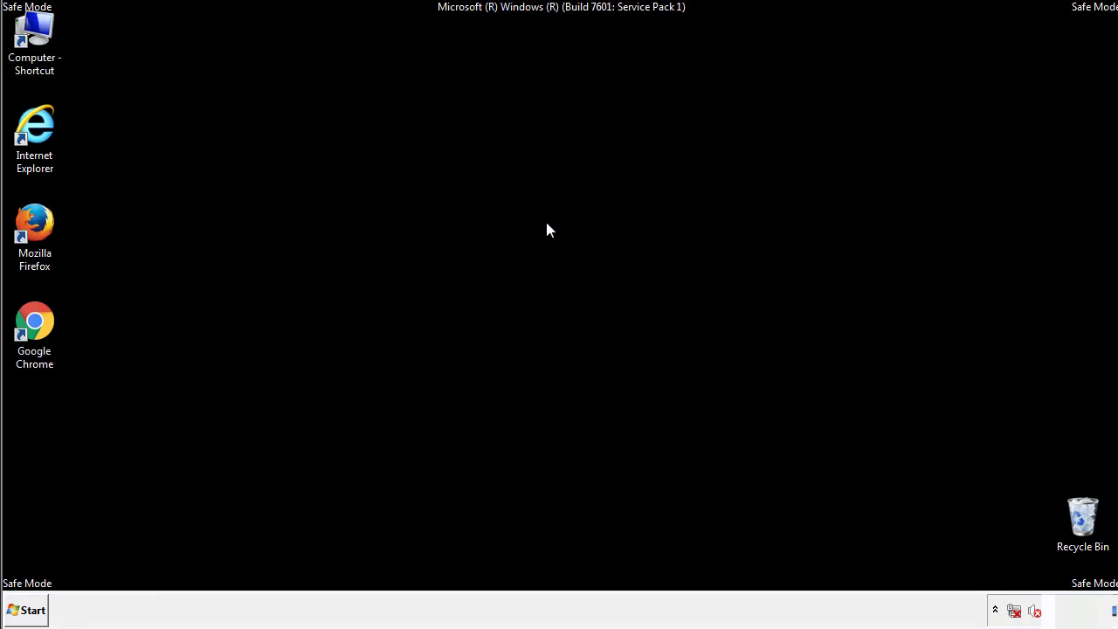
Step: Open the current user's Startup programs folder
click(31, 609)
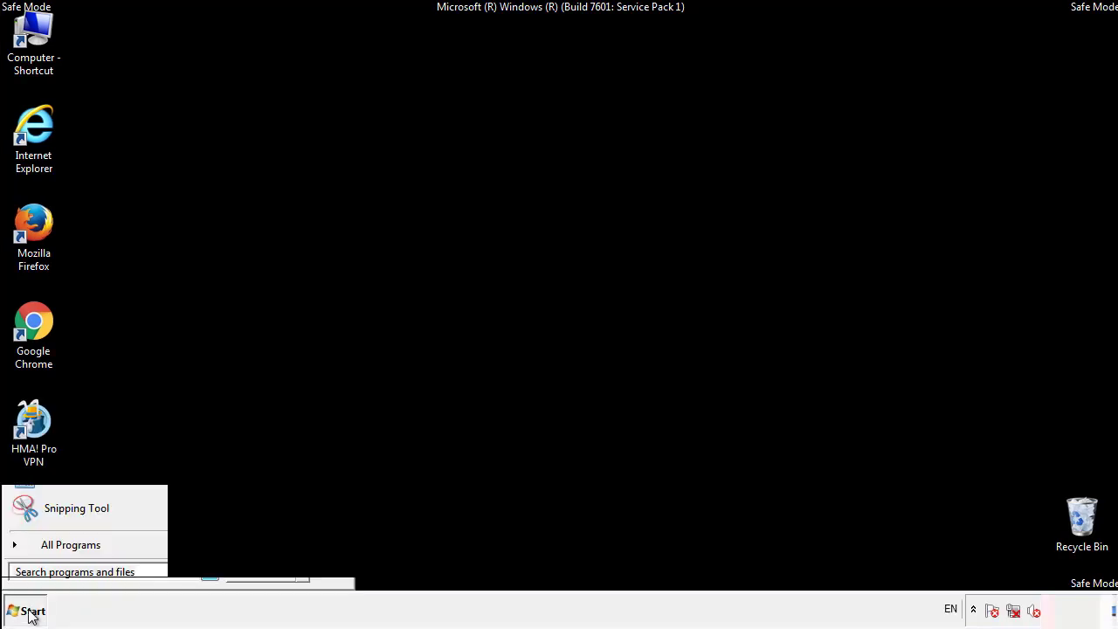
click(50, 545)
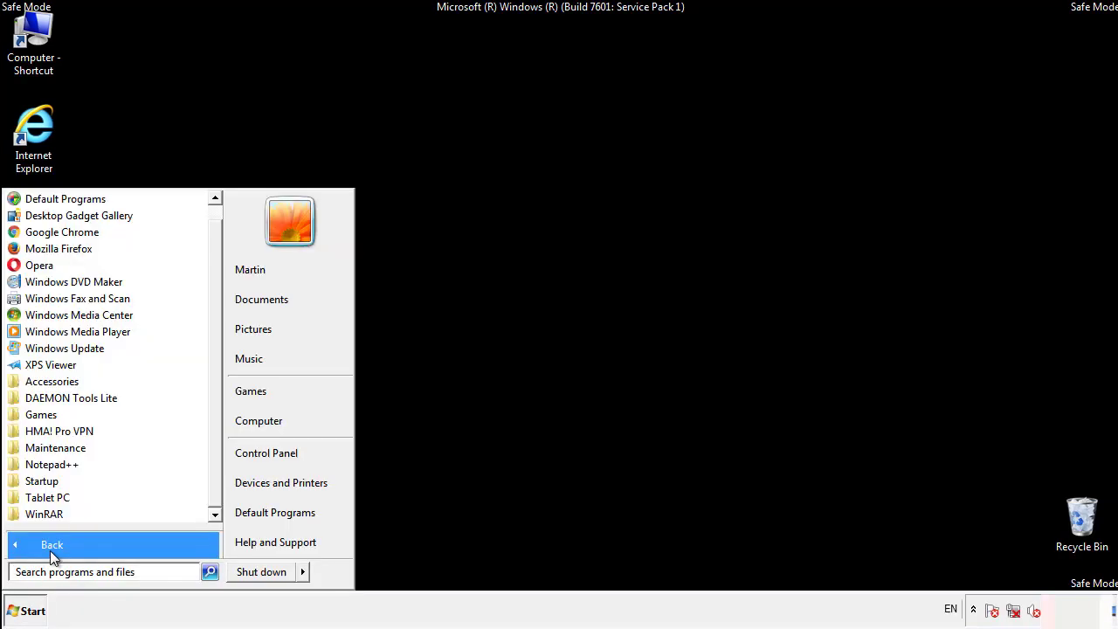
right_click(44, 480)
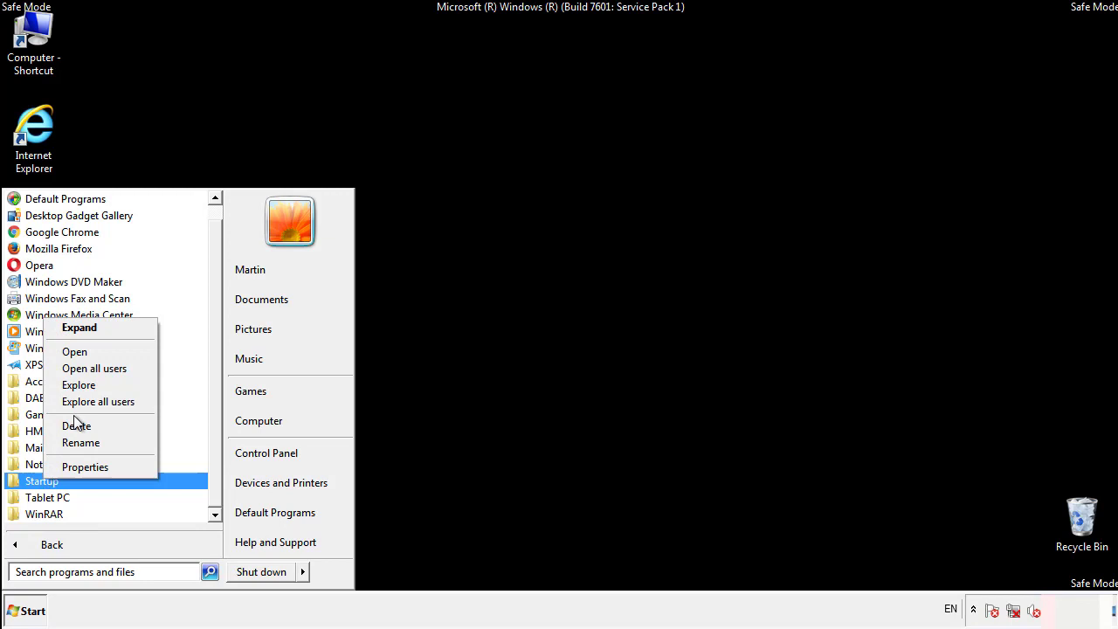
click(85, 352)
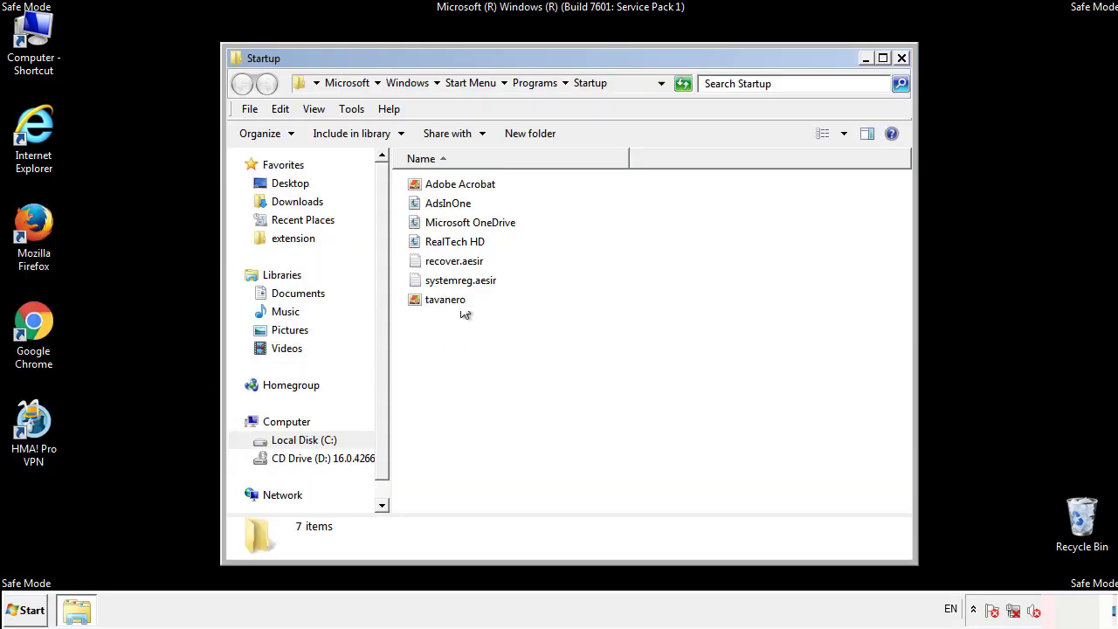
Step: Delete AdsInOne, recover.aesir, systemreg.aesir and tavanero from the Startup folder, moving them to the Recycle Bin, and close the folder
click(455, 206)
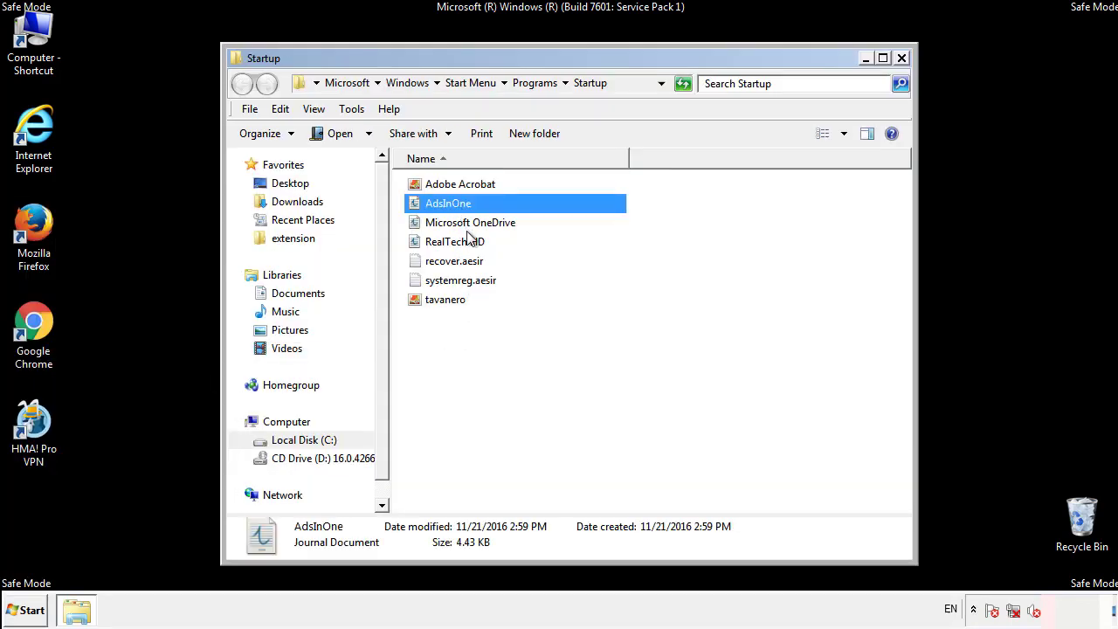
ctrl+click(455, 262)
ctrl+click(462, 280)
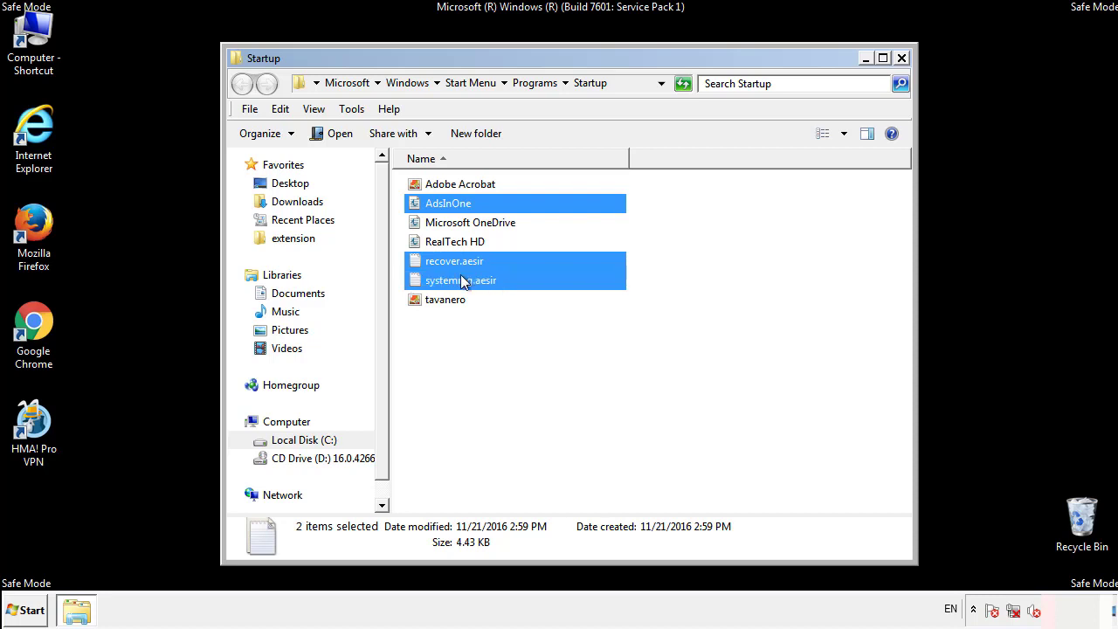
ctrl+click(446, 299)
right_click(442, 300)
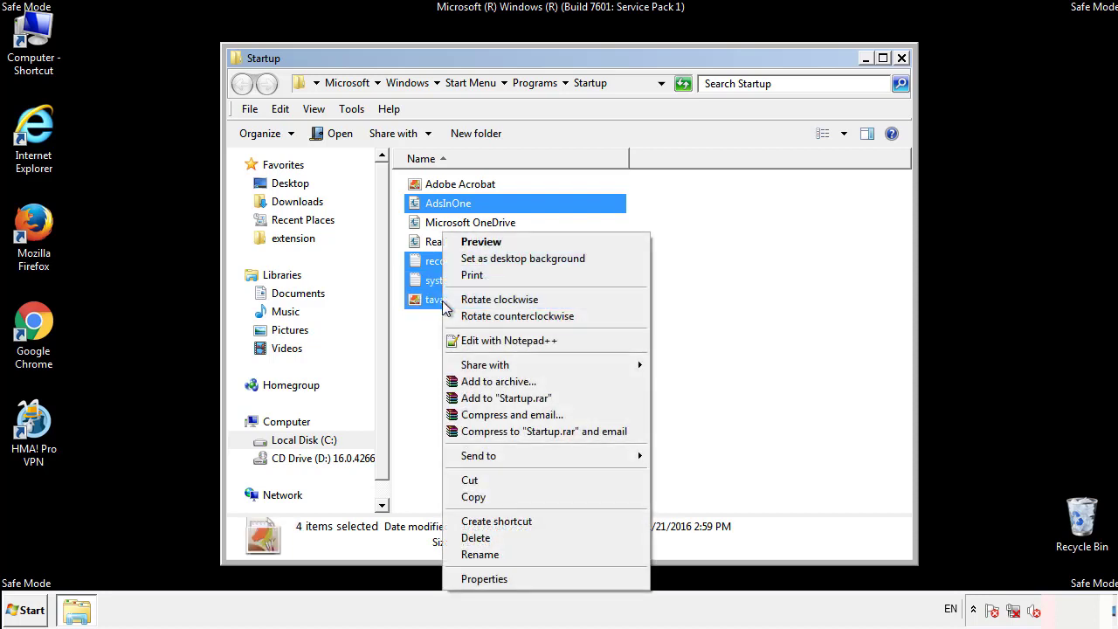
click(472, 537)
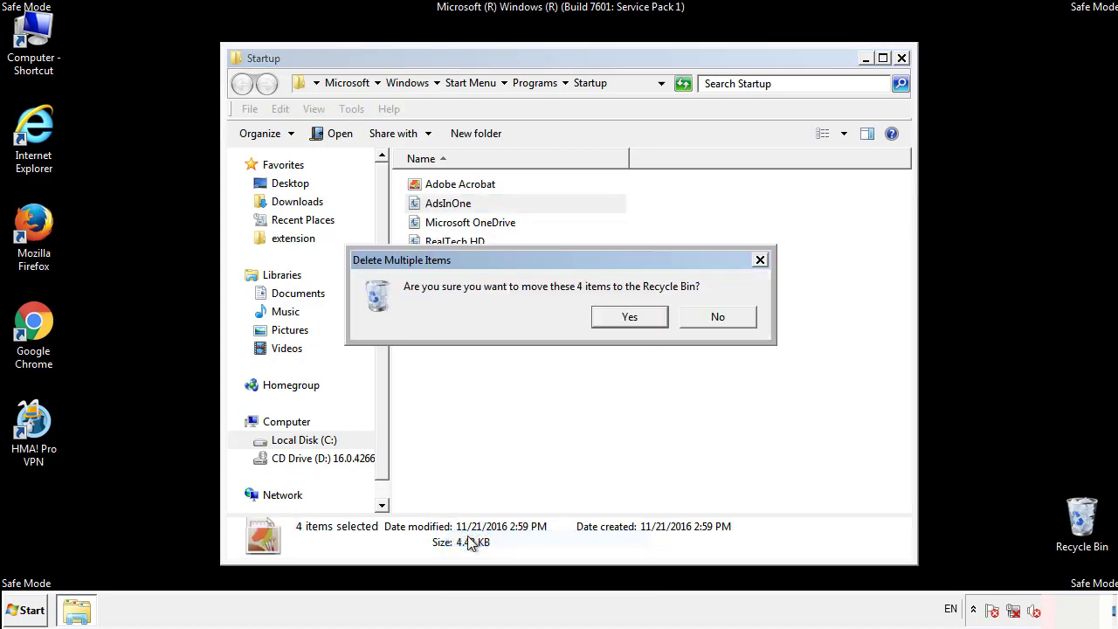
click(618, 317)
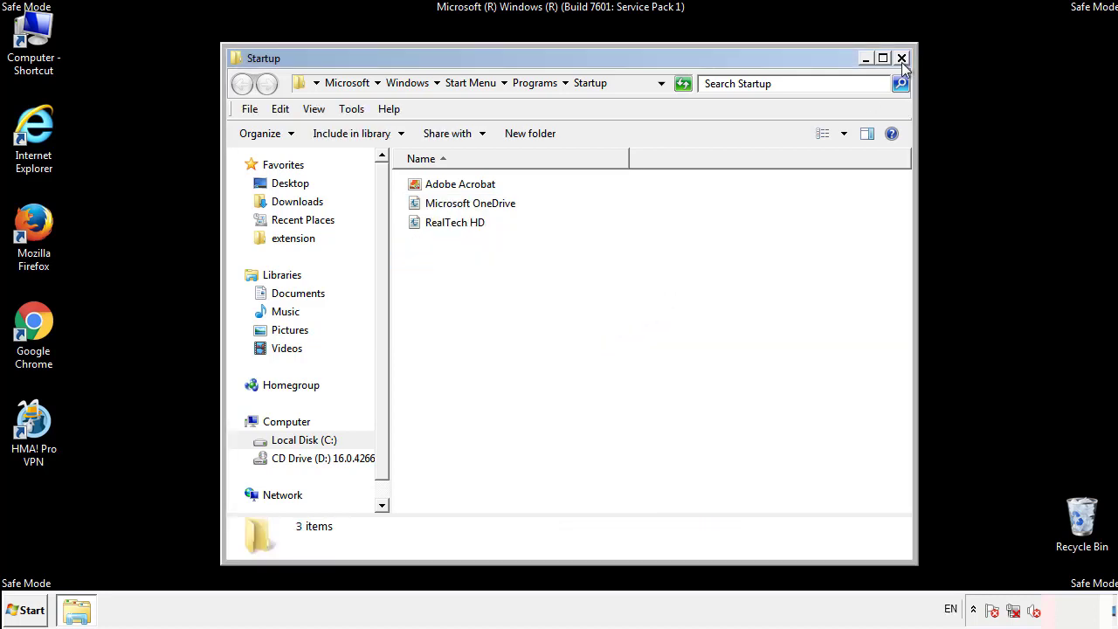
click(904, 68)
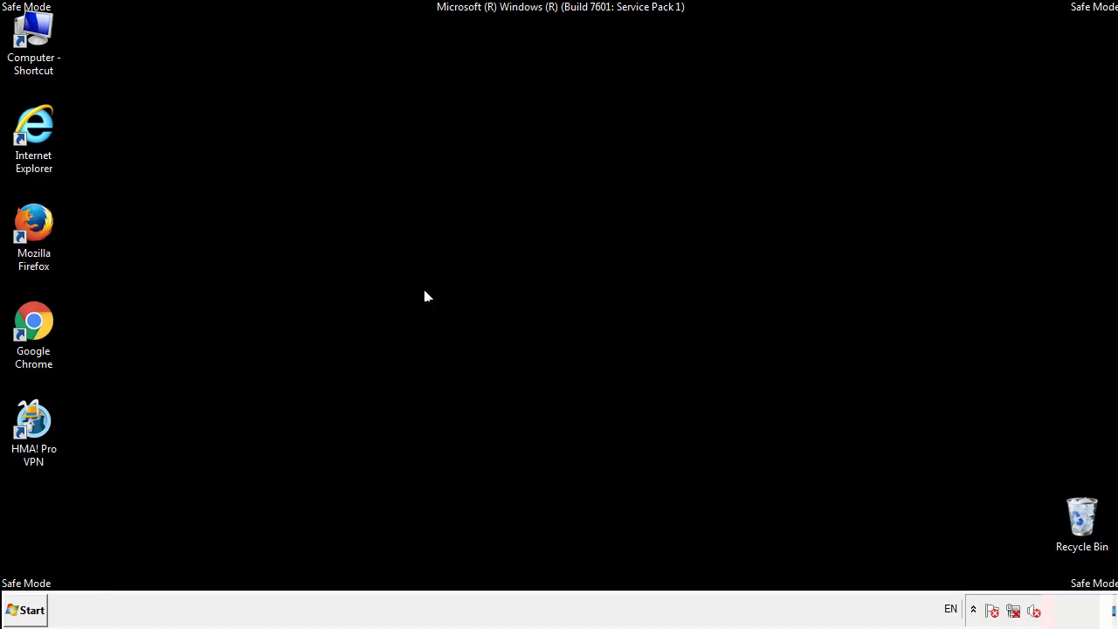
Step: Launch the Registry Editor with the regedit command
click(26, 615)
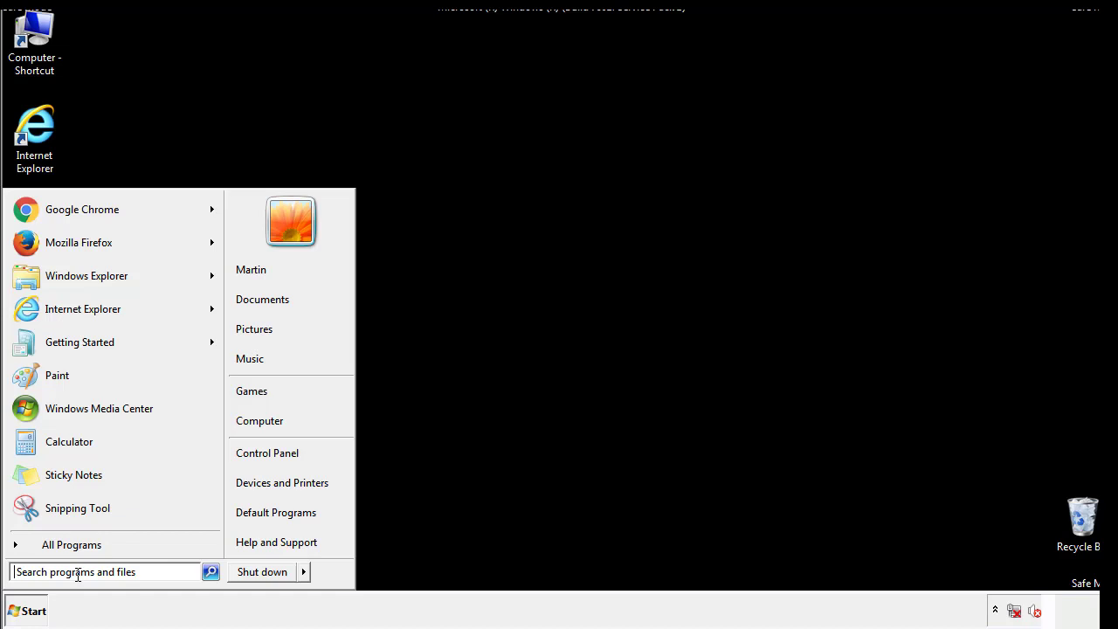
text(reged)
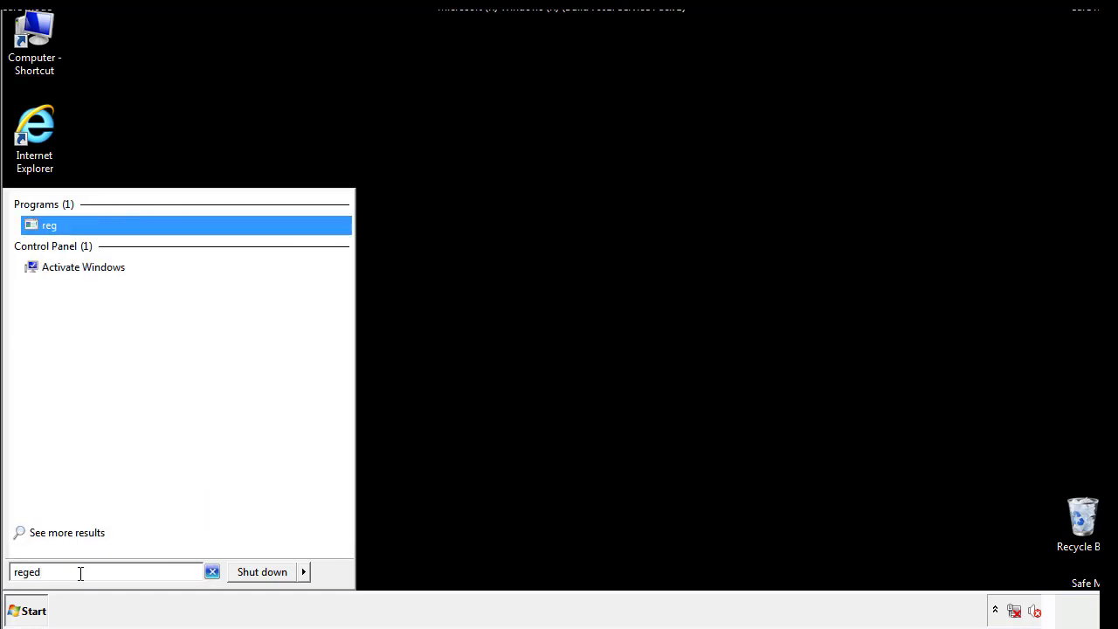
text(it)
key(Return)
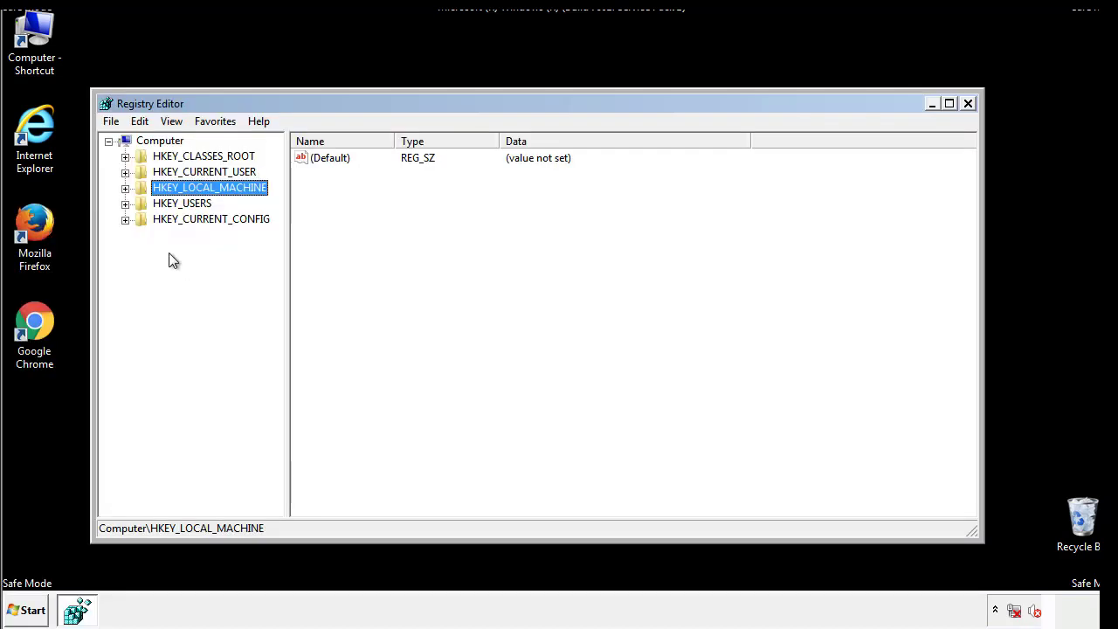
Step: Open the registry key HKEY_LOCAL_MACHINE\SOFTWARE\Microsoft\Windows\CurrentVersion\Run
click(125, 188)
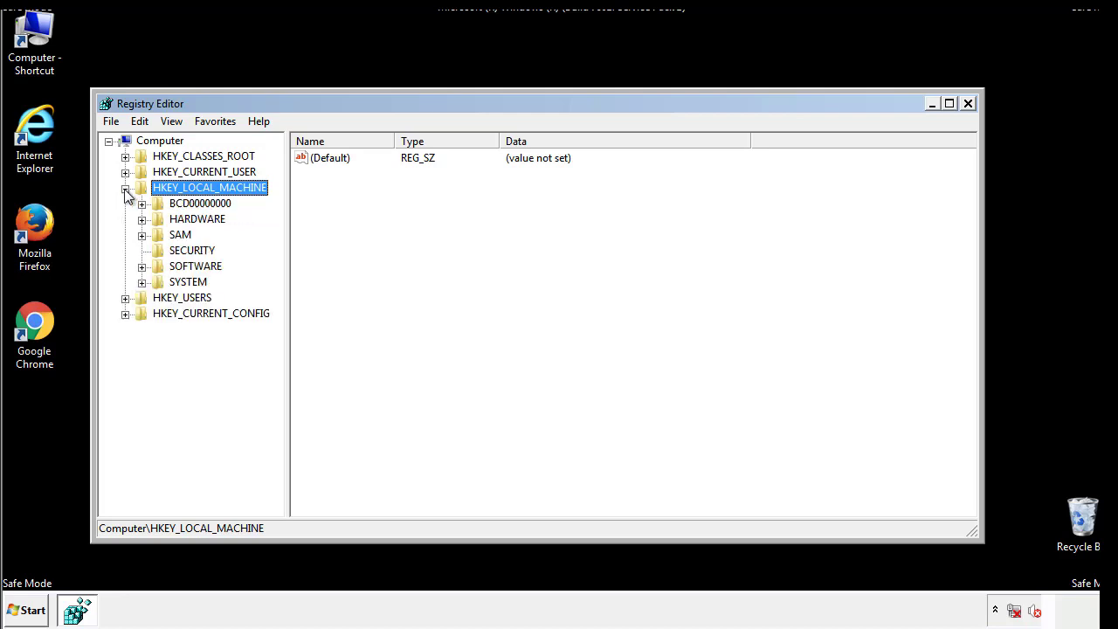
click(141, 267)
drag(275, 257, 277, 289)
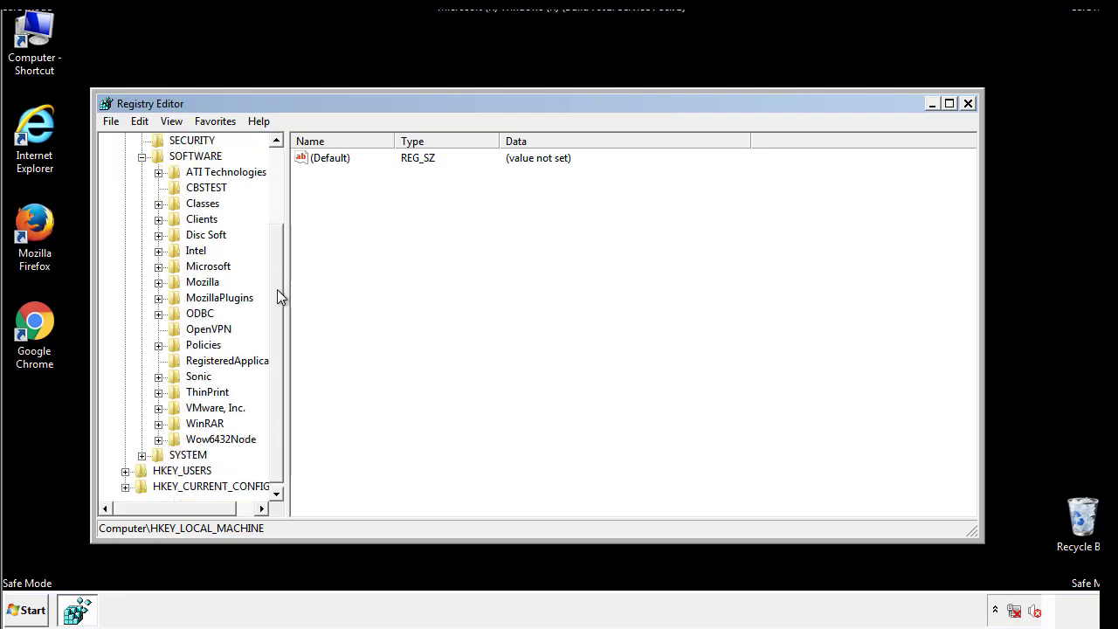
click(158, 266)
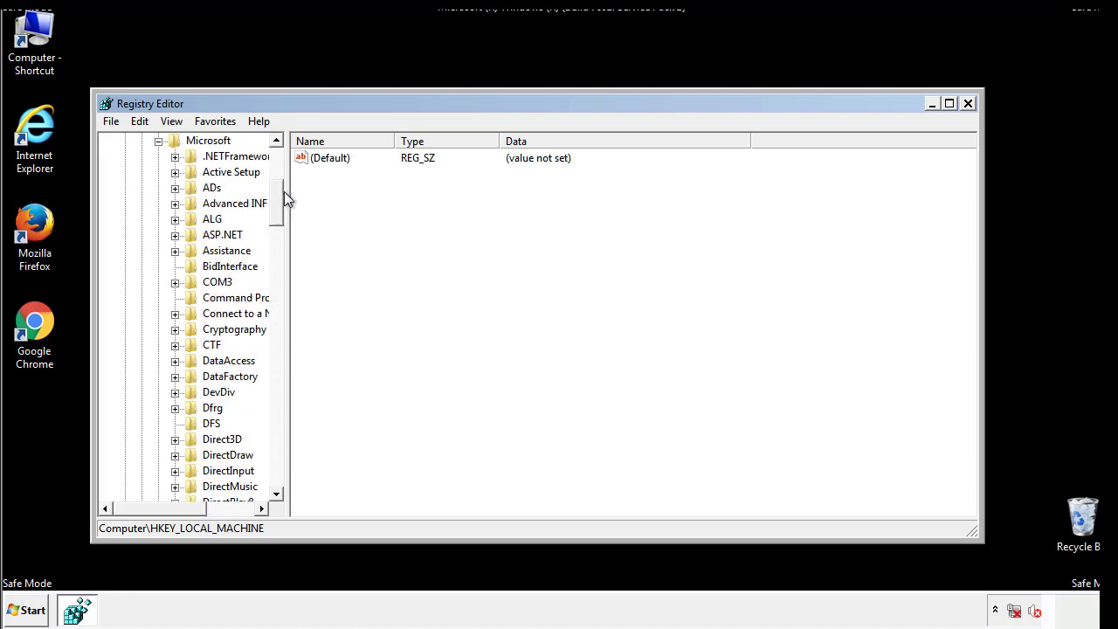
mouse_move(277, 217)
mouse_down()
mouse_move(278, 463)
mouse_move(278, 452)
mouse_up()
click(175, 266)
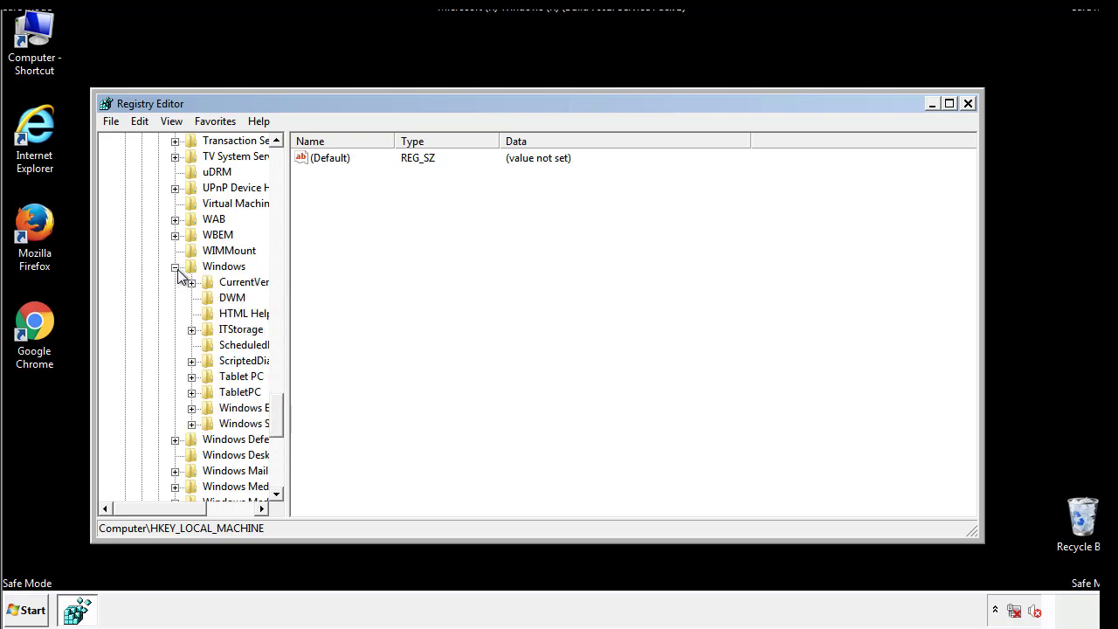
drag(153, 509, 180, 513)
click(143, 282)
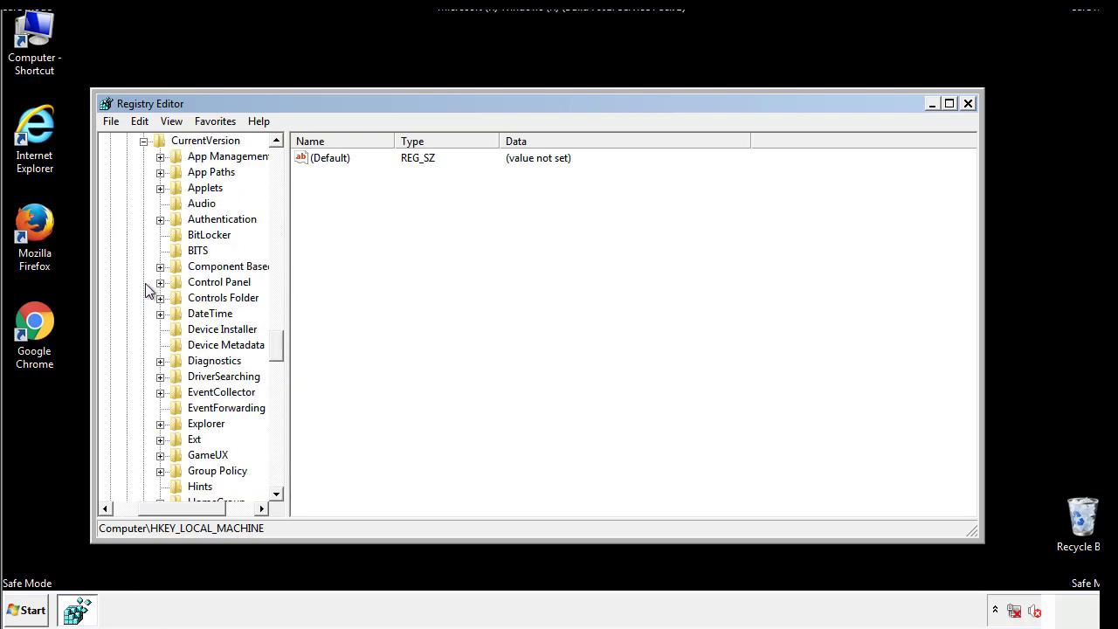
drag(284, 346, 277, 404)
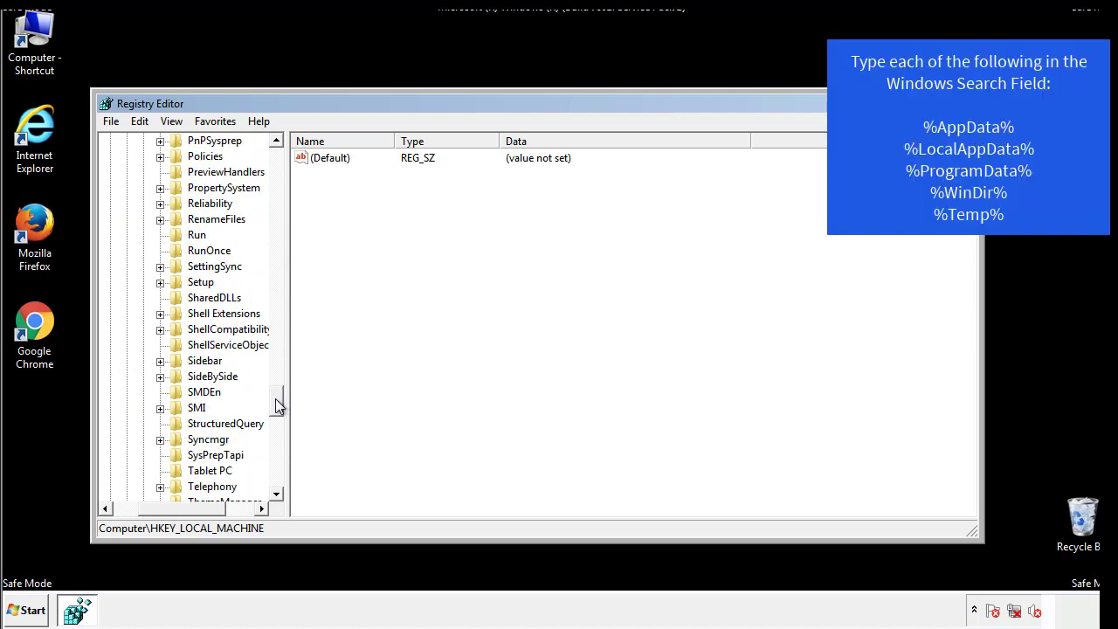
click(194, 235)
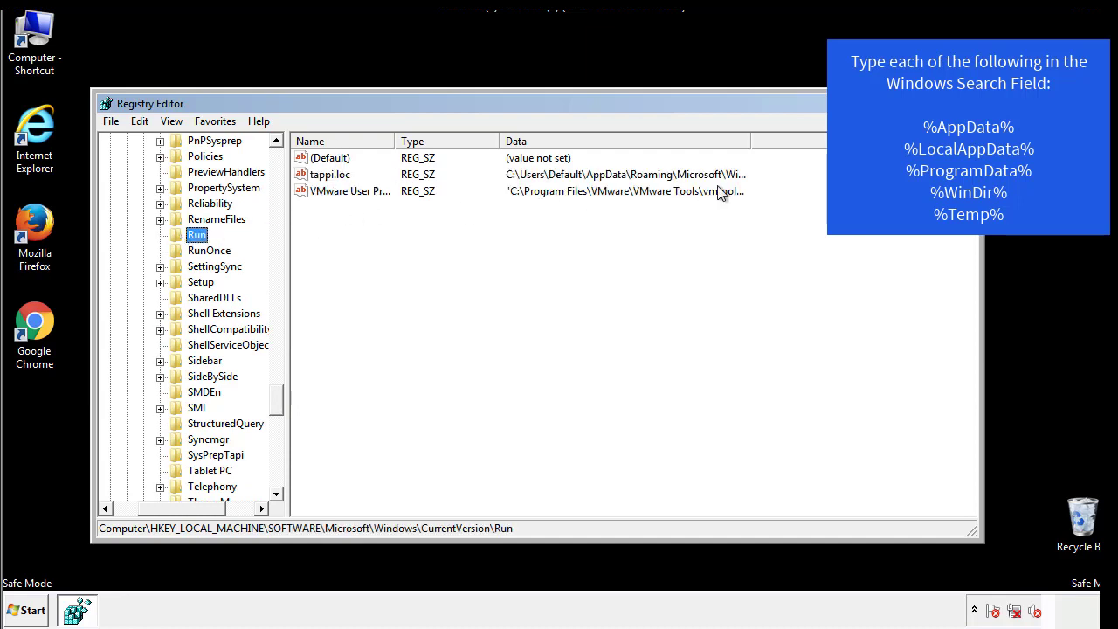
Step: Permanently delete the suspicious tappi.loc value from the local machine Run key
click(330, 177)
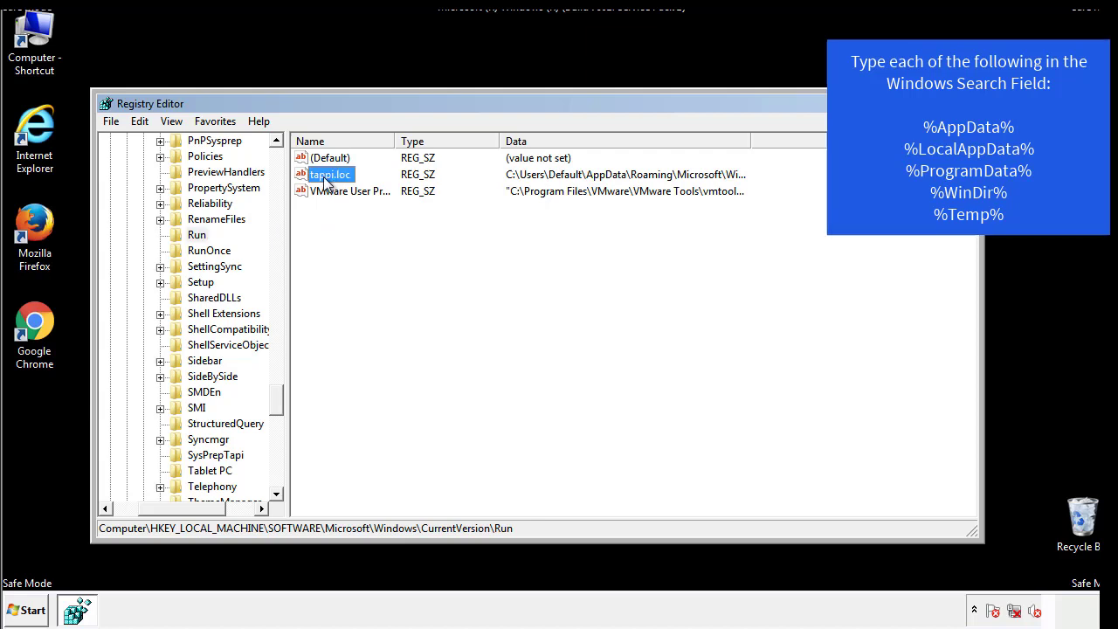
right_click(323, 176)
click(349, 227)
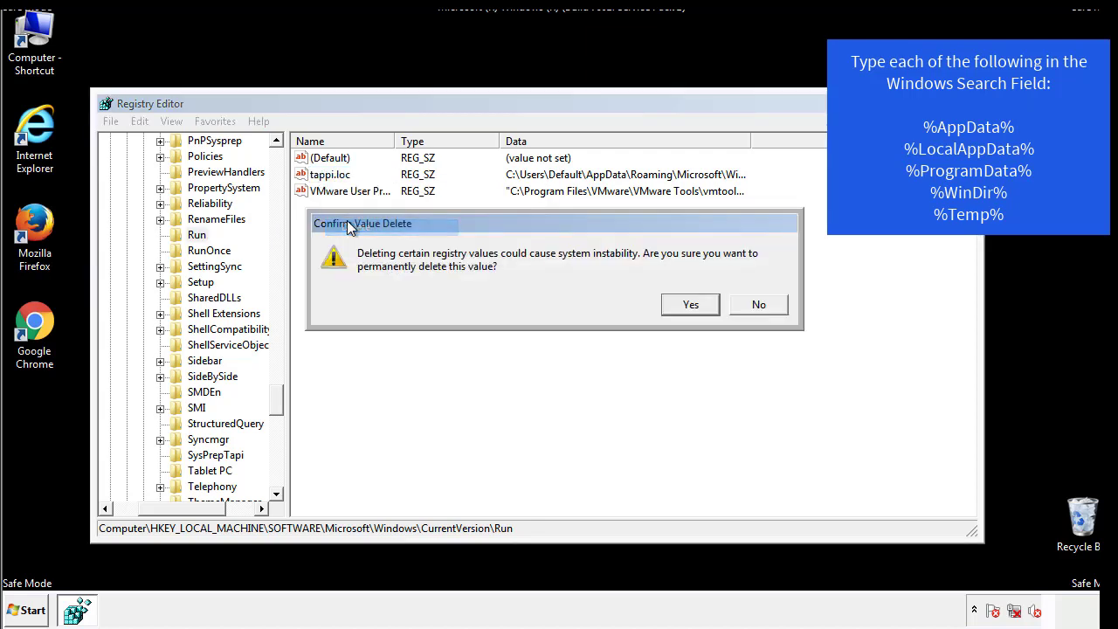
click(680, 307)
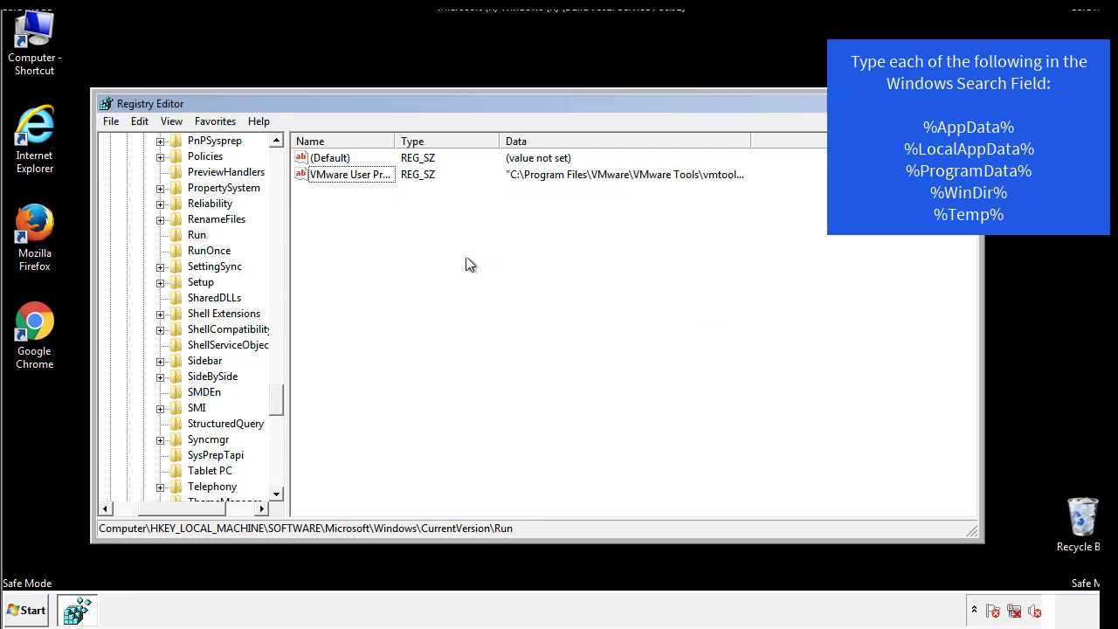
Step: Collapse the entire HKEY_LOCAL_MACHINE branch of the registry tree
drag(278, 401, 280, 474)
drag(182, 507, 137, 518)
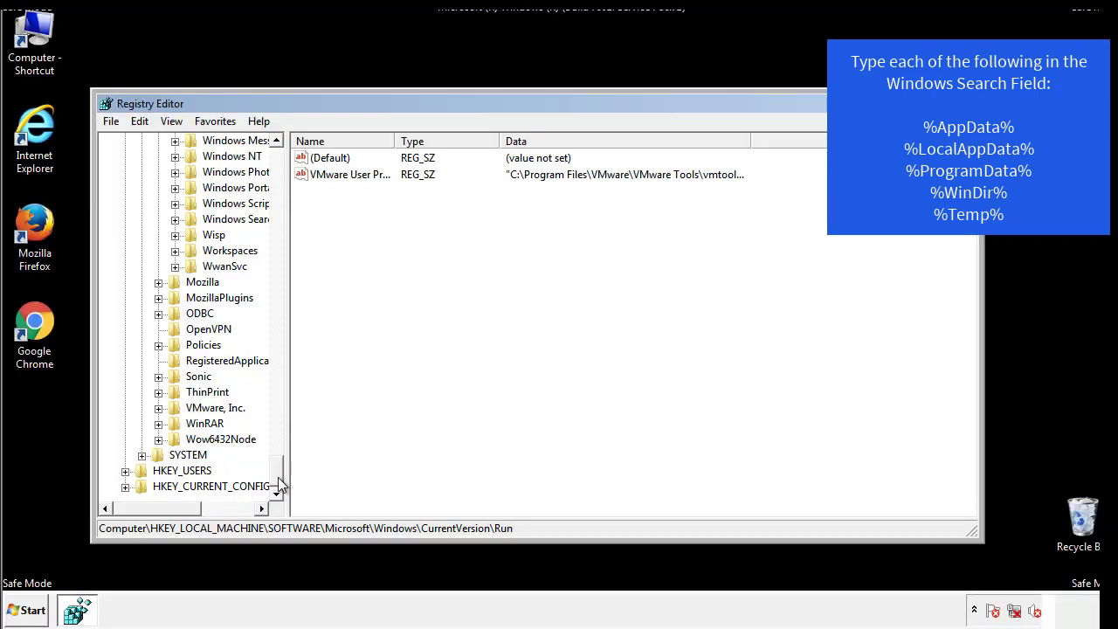
drag(280, 487, 284, 166)
click(125, 187)
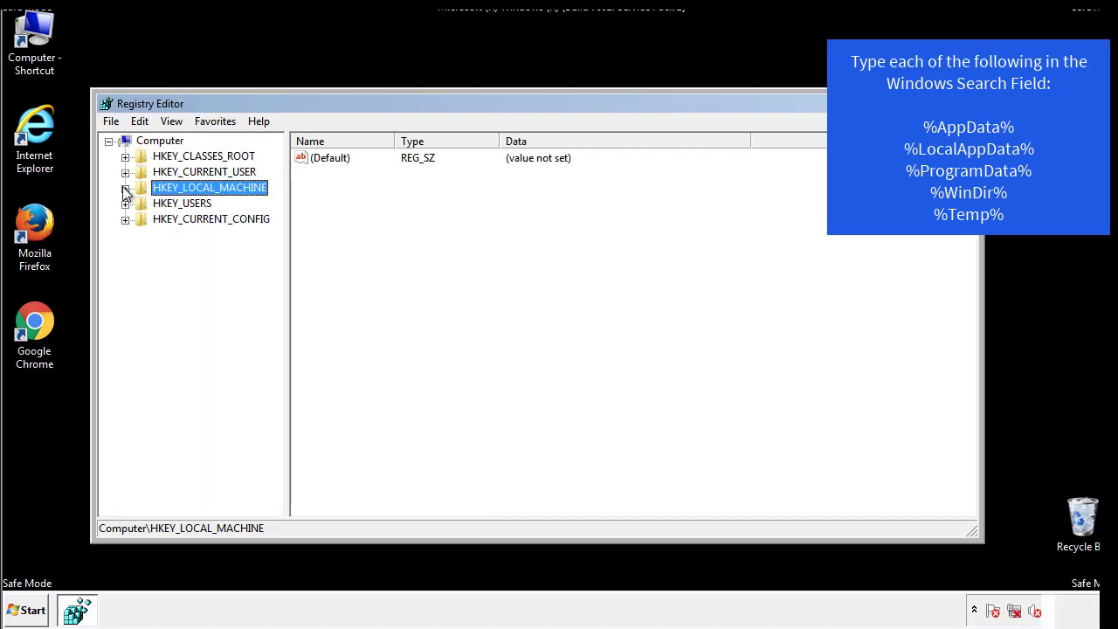
Step: Open HKEY_CURRENT_USER\Software\Microsoft\Windows\CurrentVersion\Run and check its startup values for suspicious entries
click(125, 172)
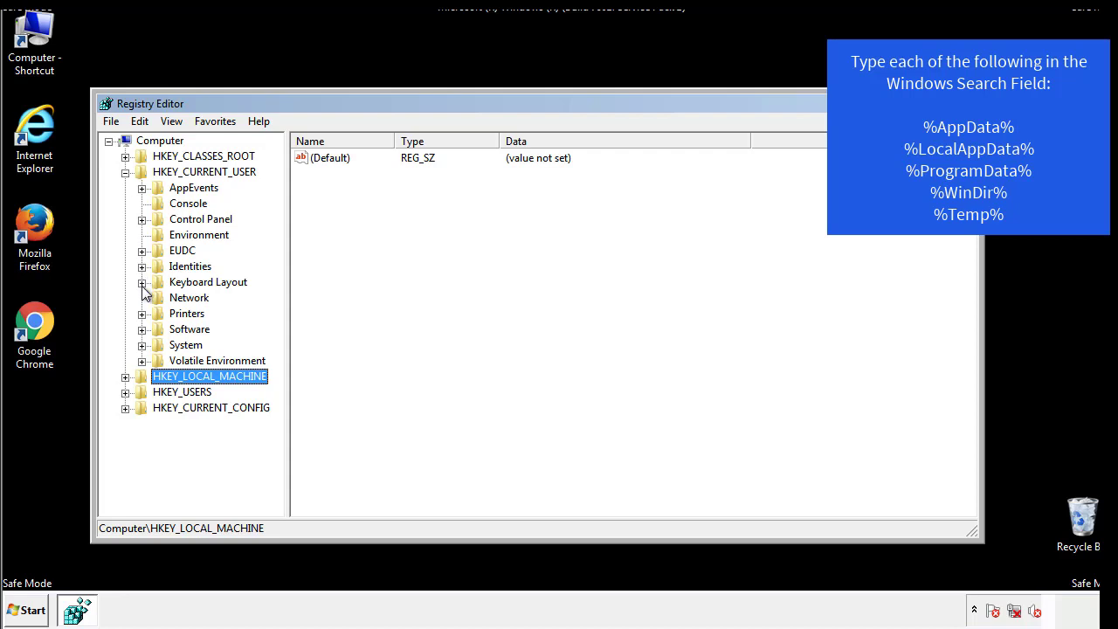
click(142, 329)
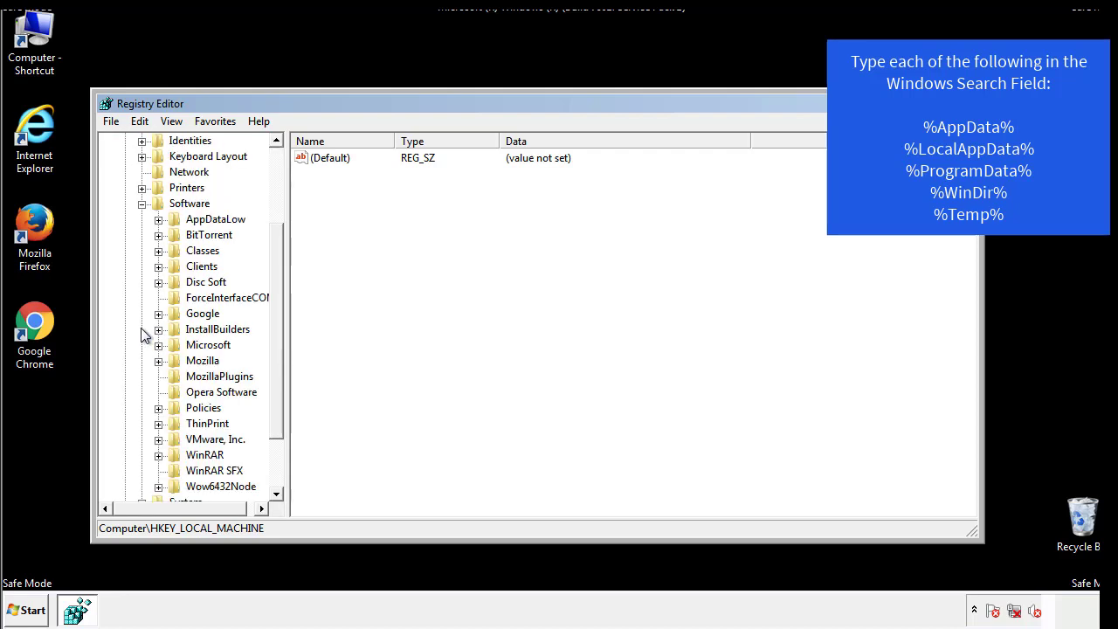
drag(274, 317, 274, 333)
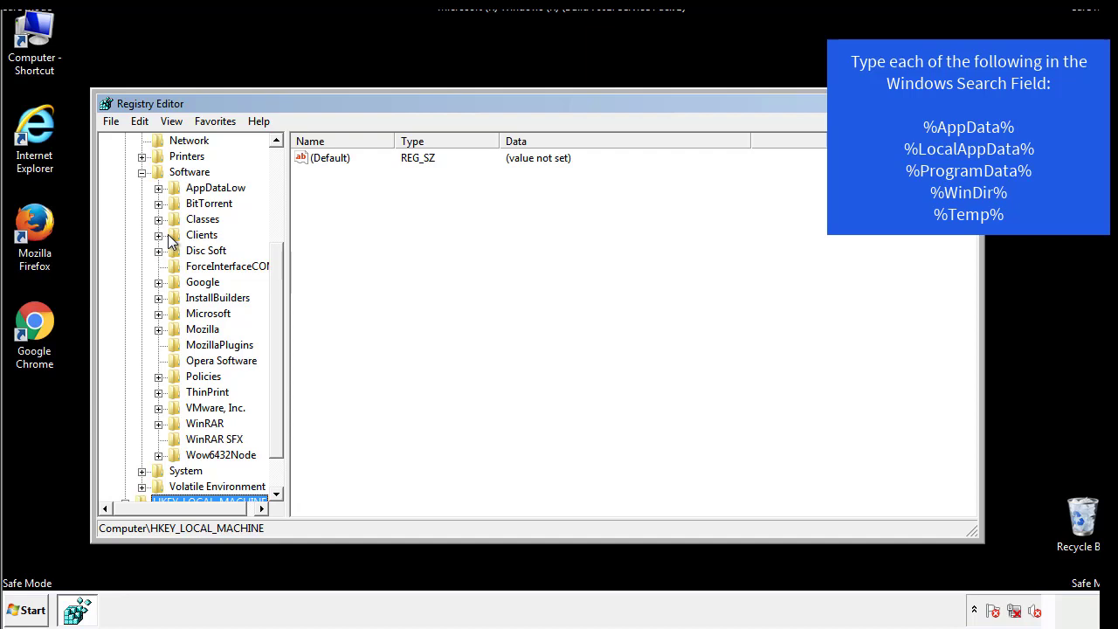
click(158, 314)
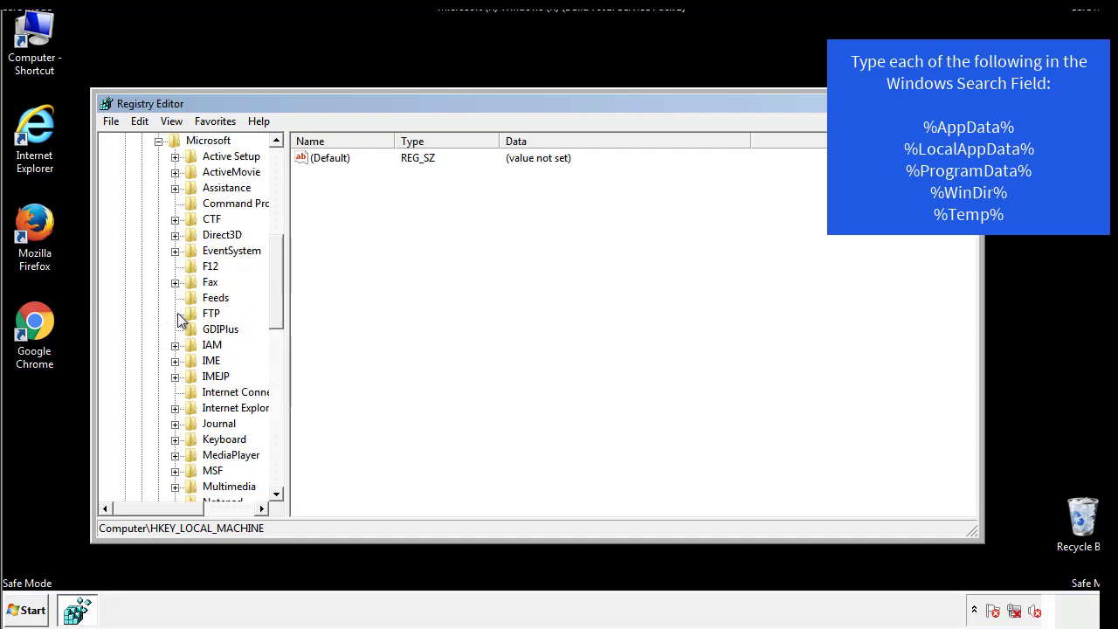
drag(276, 262, 275, 363)
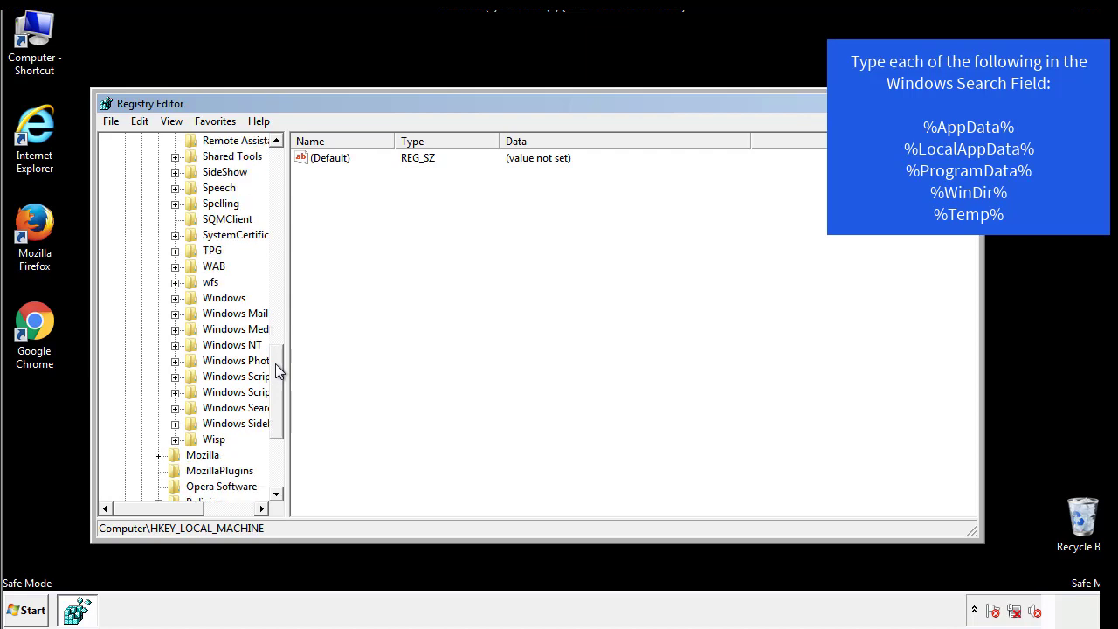
click(175, 298)
click(192, 314)
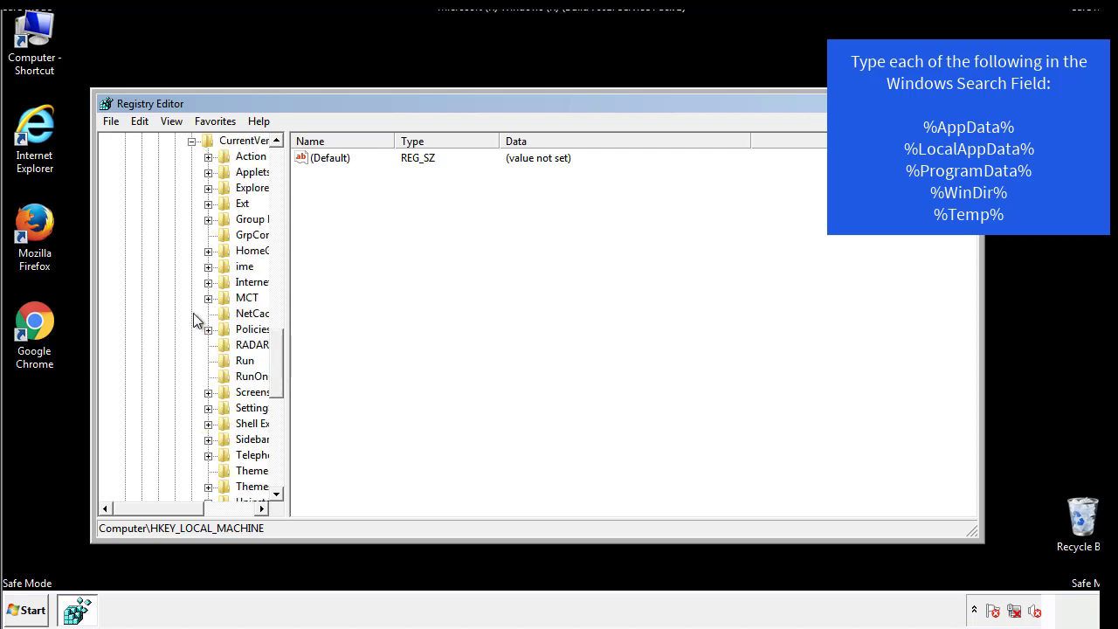
drag(171, 513, 196, 509)
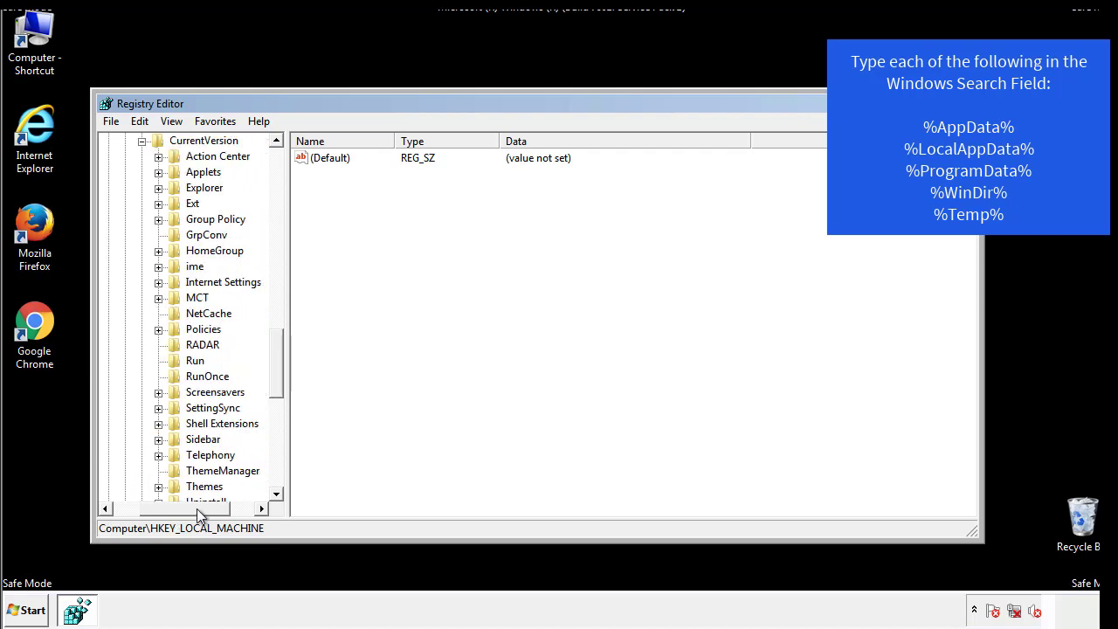
click(193, 362)
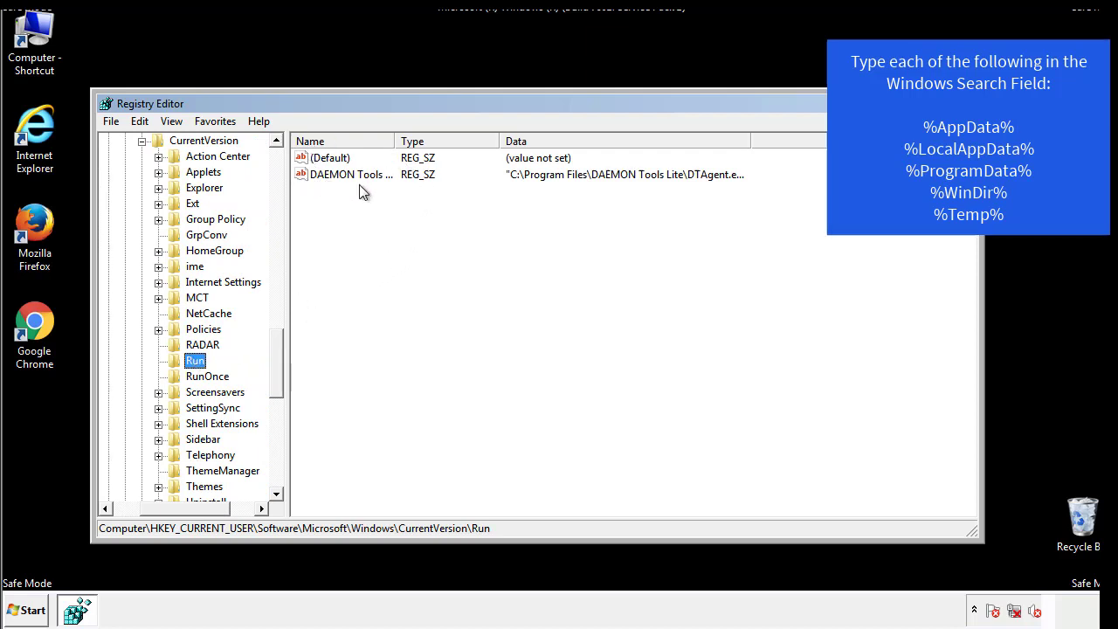
click(494, 206)
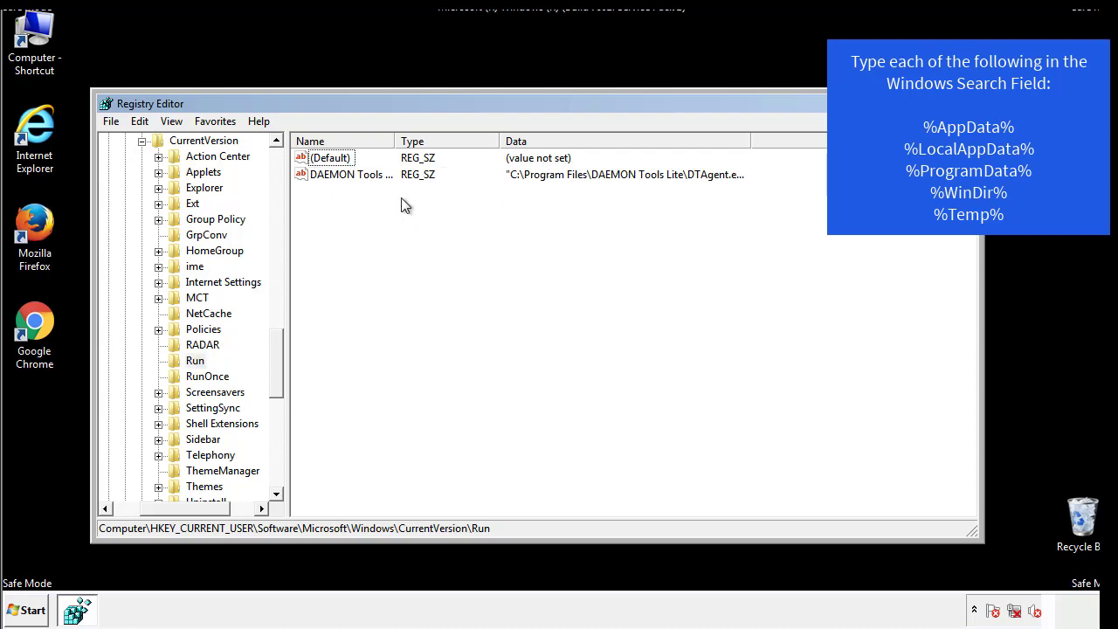
Step: Collapse the Windows key under HKEY_CURRENT_USER\Software\Microsoft and return to the start of the registry tree
drag(185, 505, 164, 507)
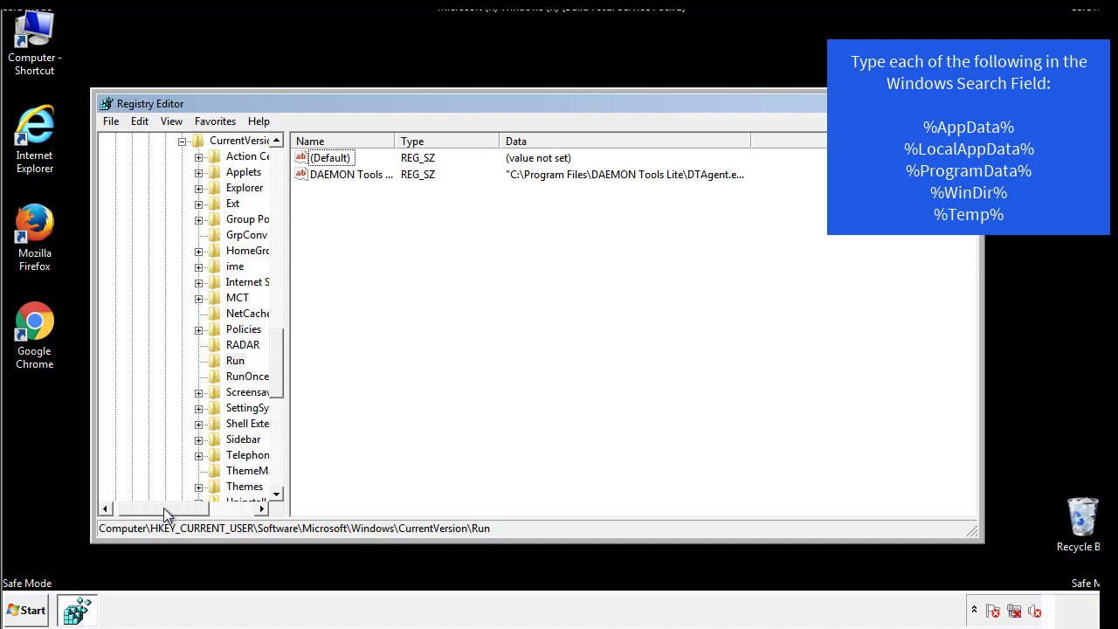
drag(280, 377, 276, 364)
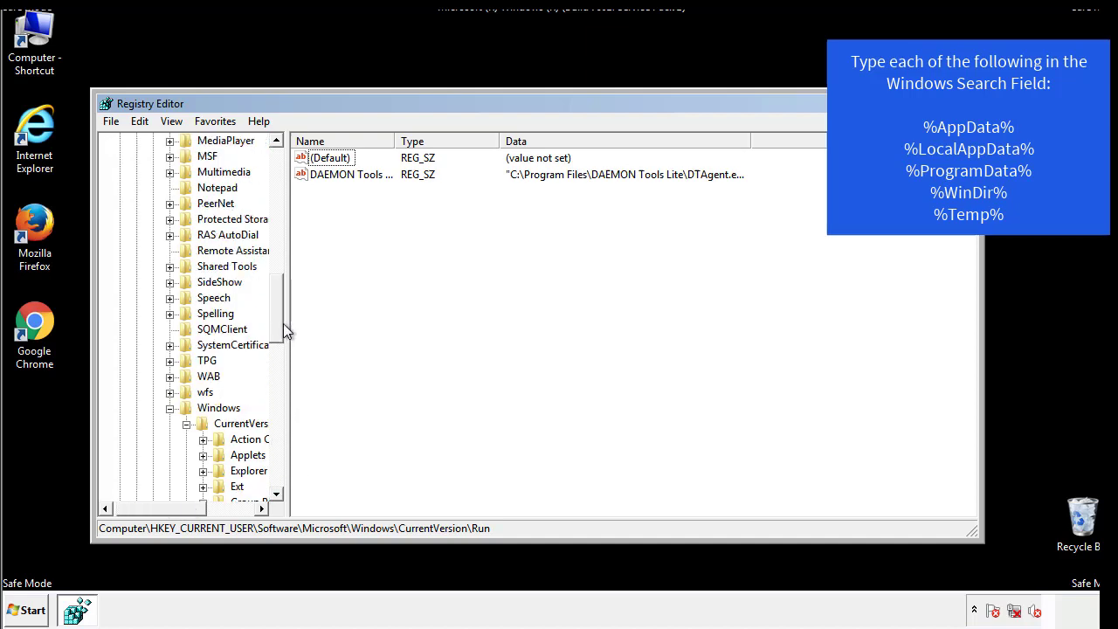
click(170, 408)
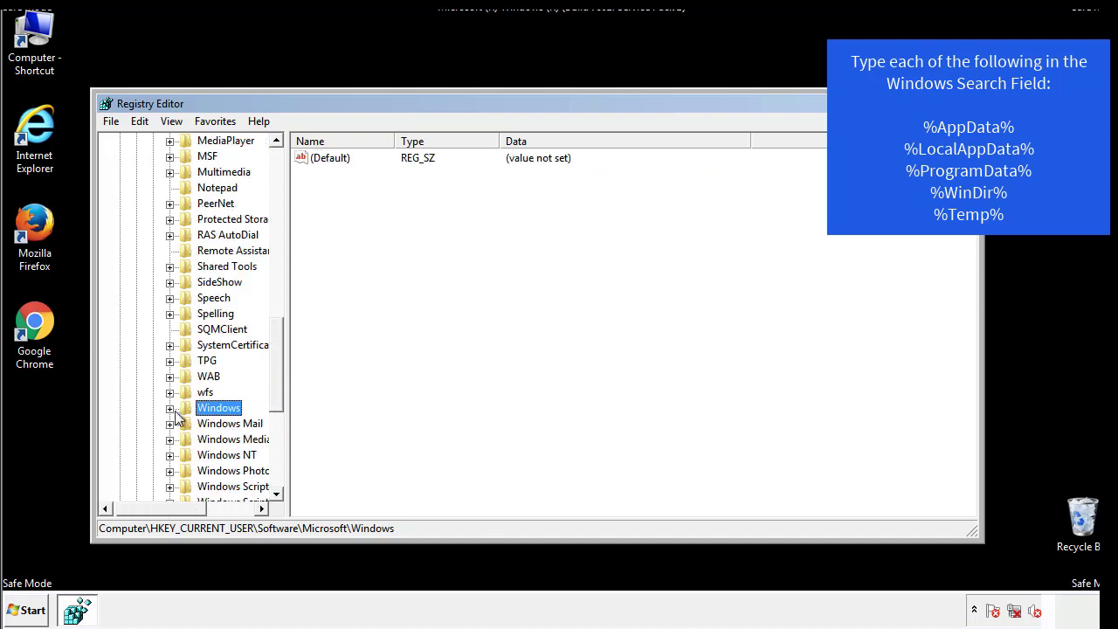
drag(280, 388, 281, 215)
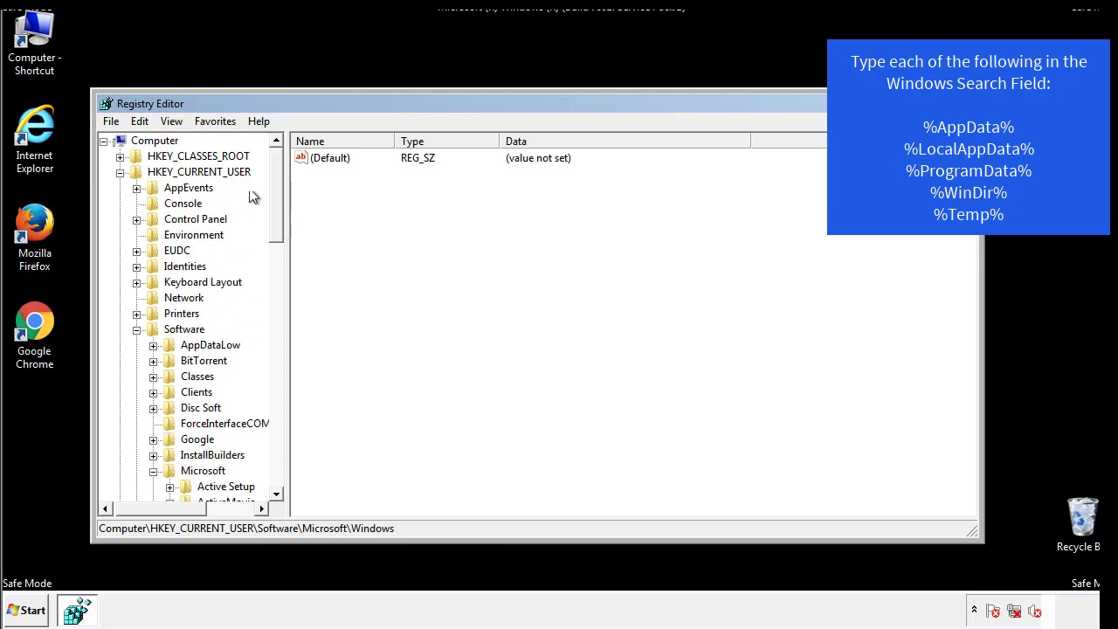
Step: Search the registry's keys, values and data for %temp%
click(145, 123)
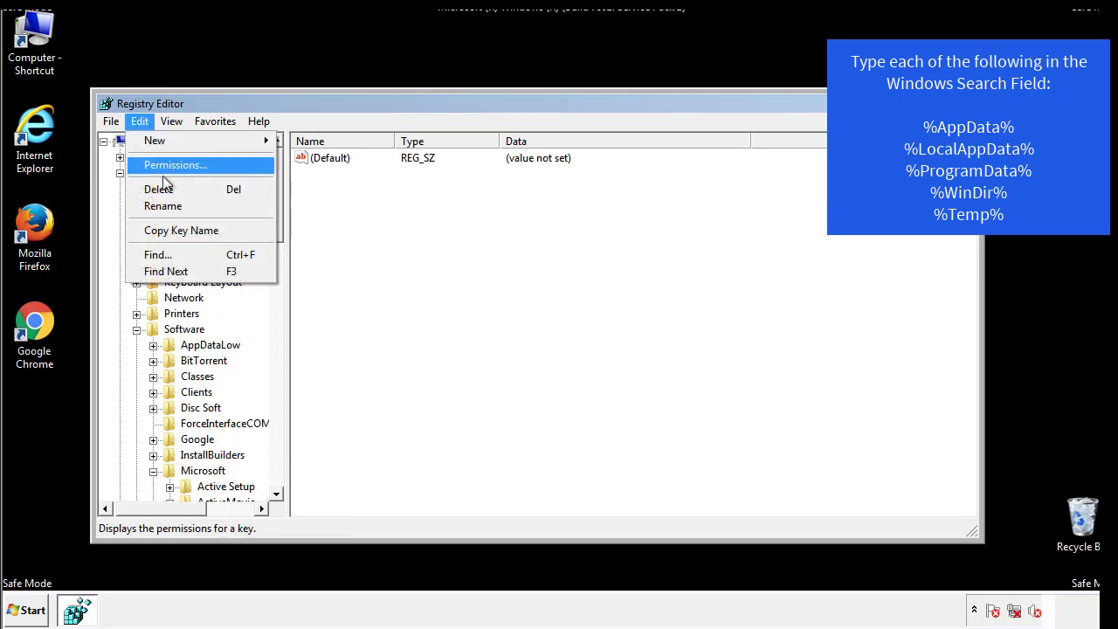
click(162, 254)
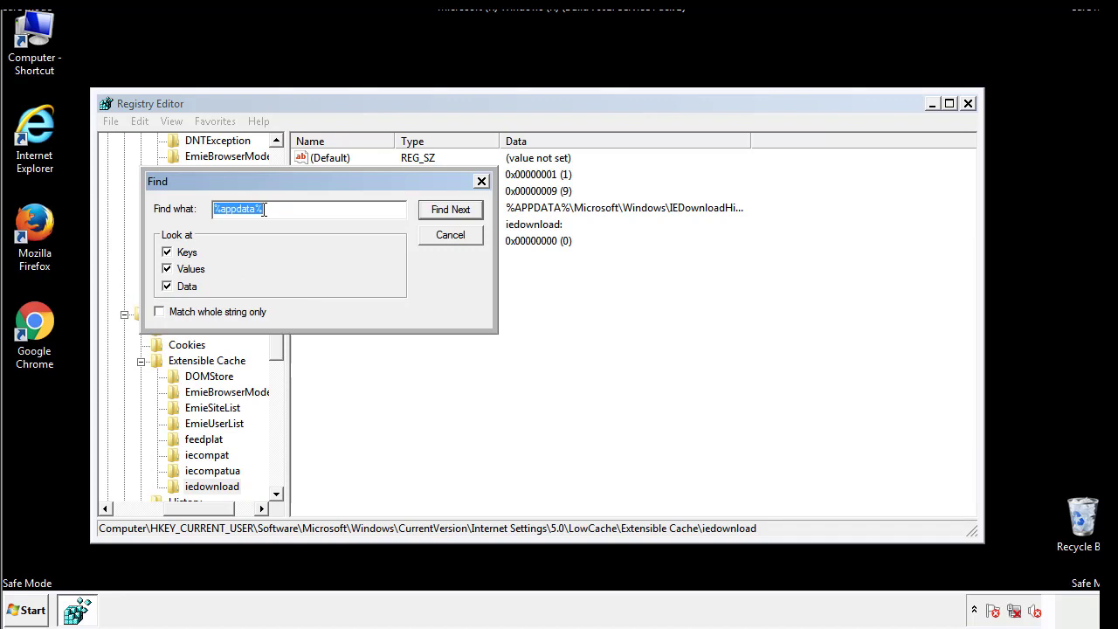
text(%temp%)
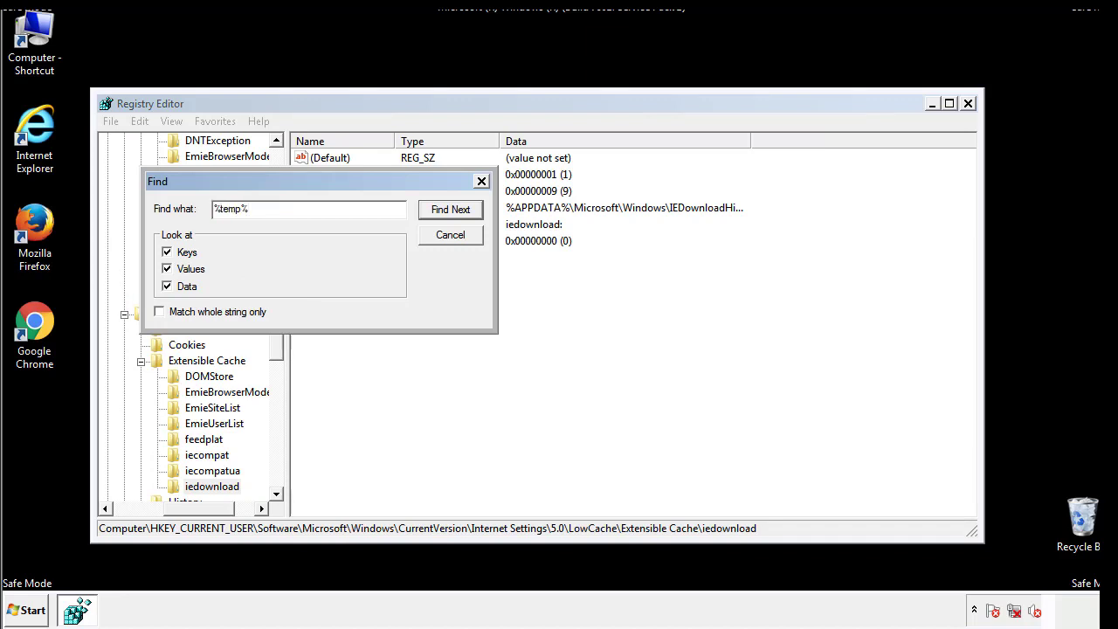
key(Return)
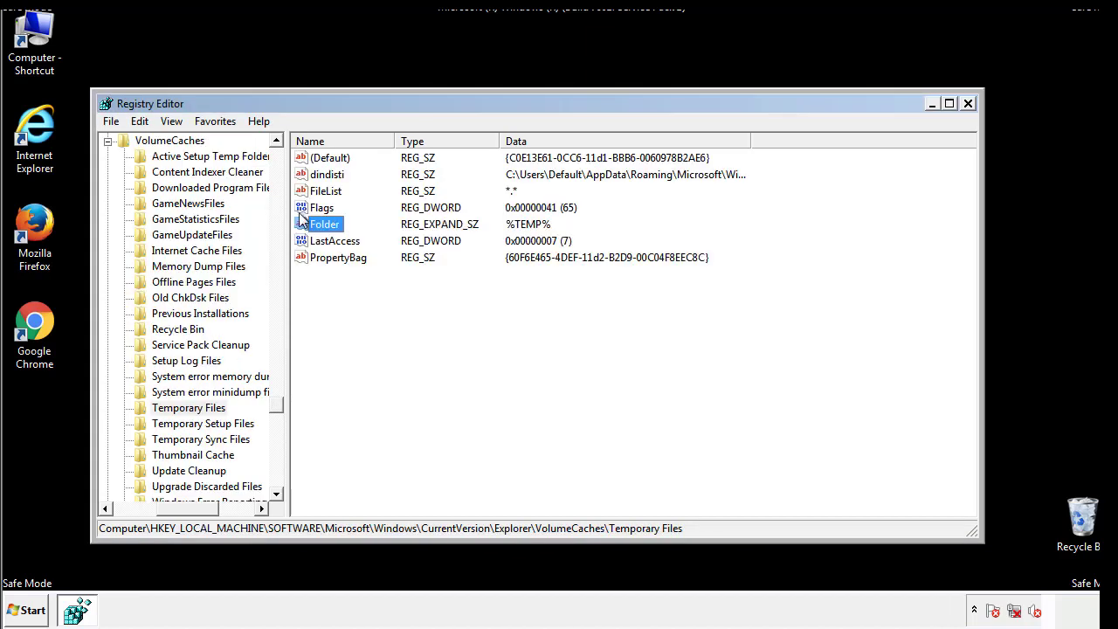
Step: Permanently delete all values in the VolumeCaches\Temporary Files key and close the Registry Editor
click(457, 305)
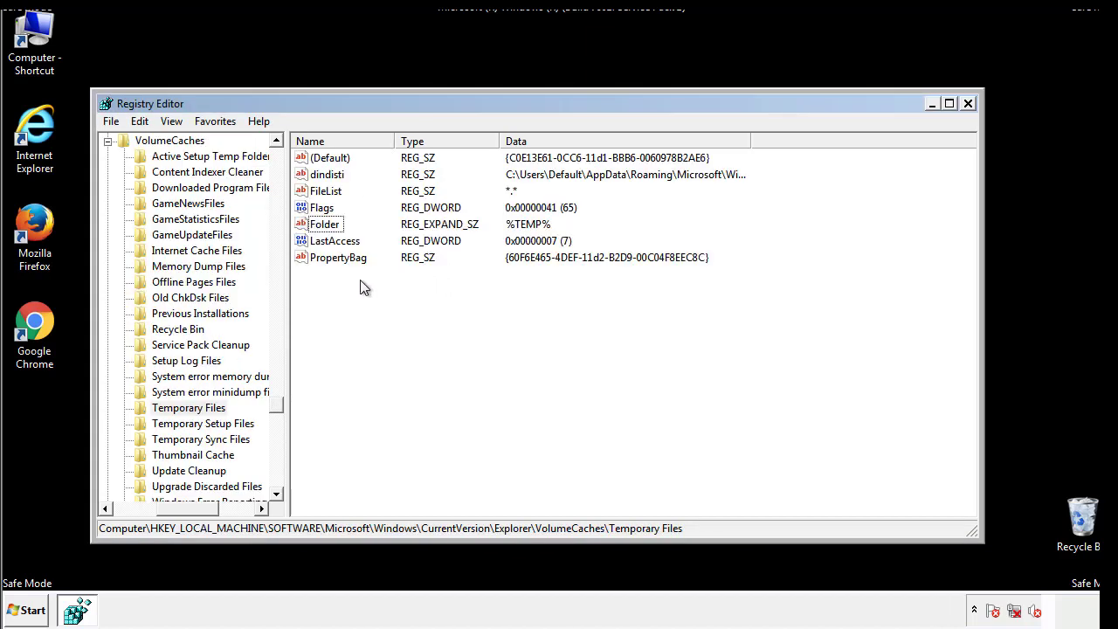
drag(359, 281, 318, 162)
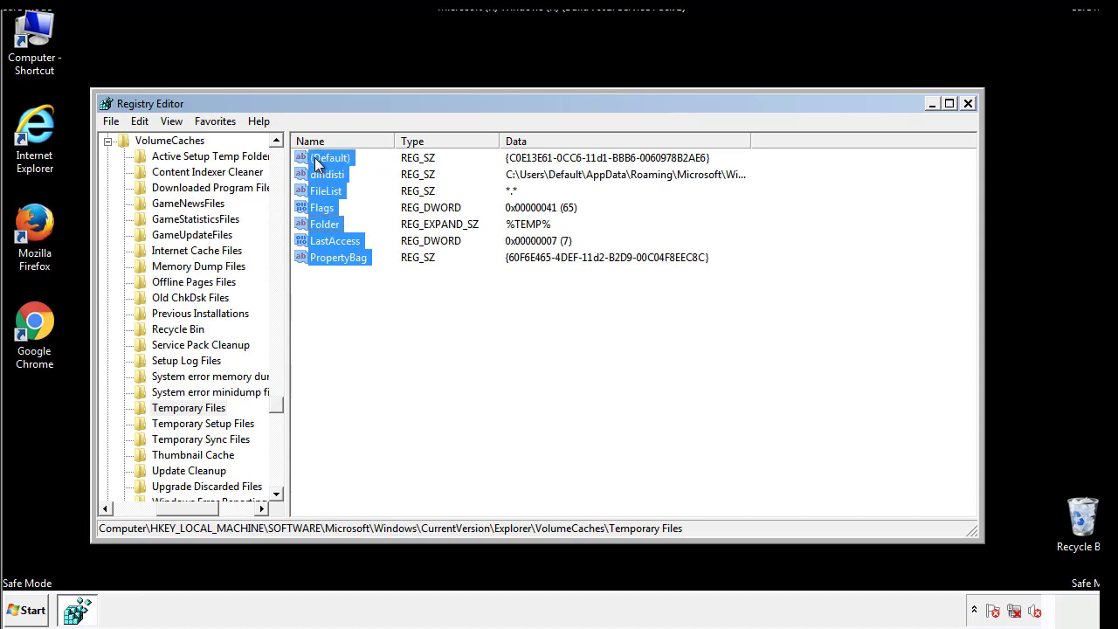
right_click(318, 165)
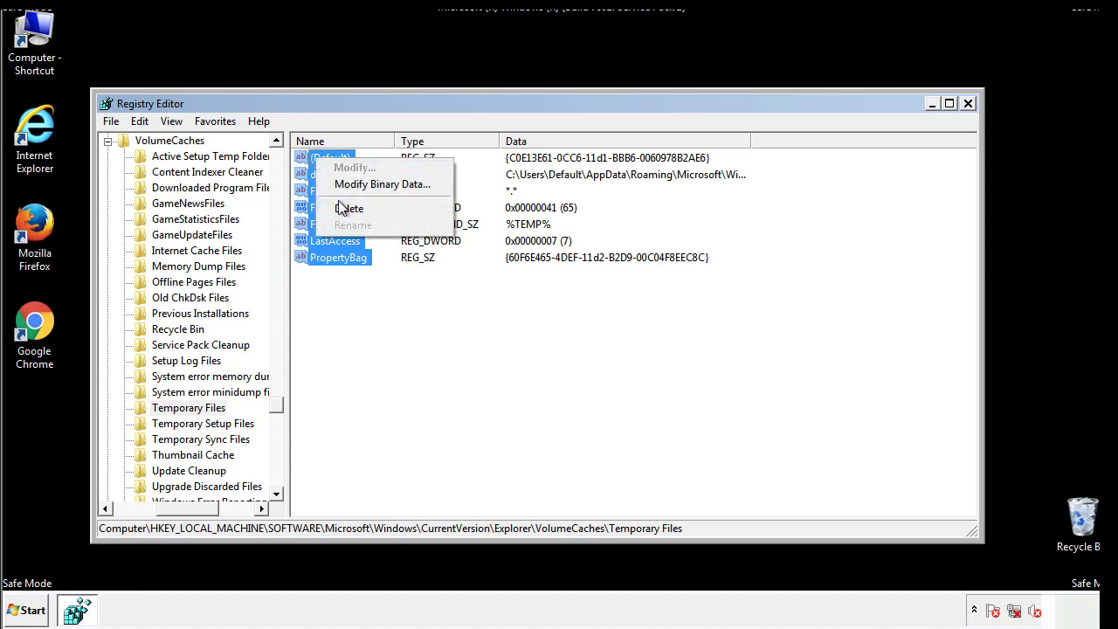
click(341, 210)
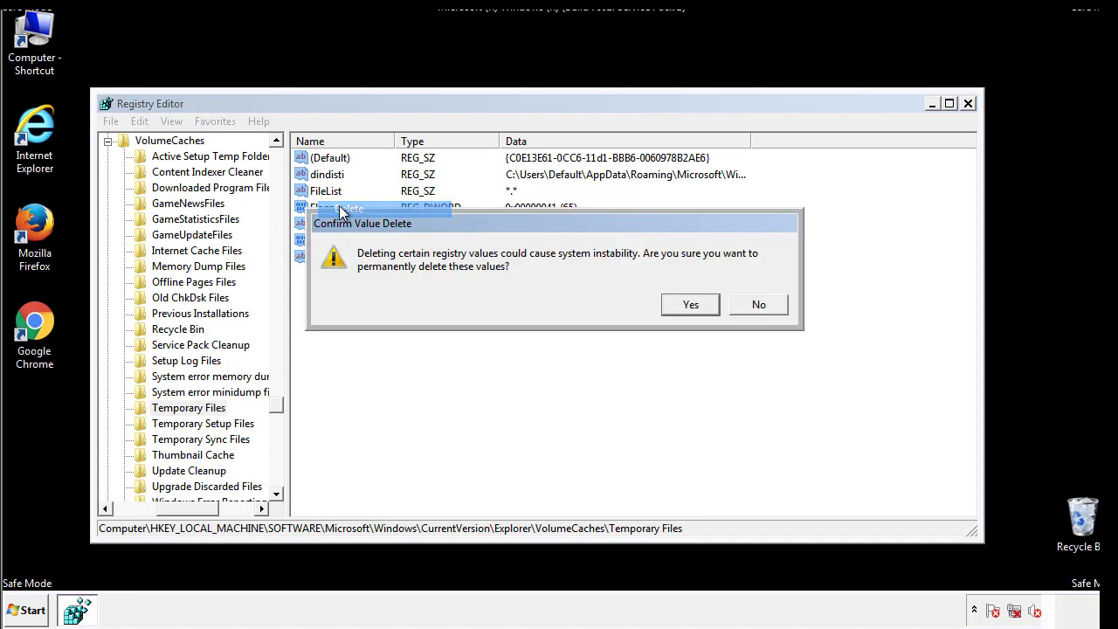
click(694, 305)
click(385, 208)
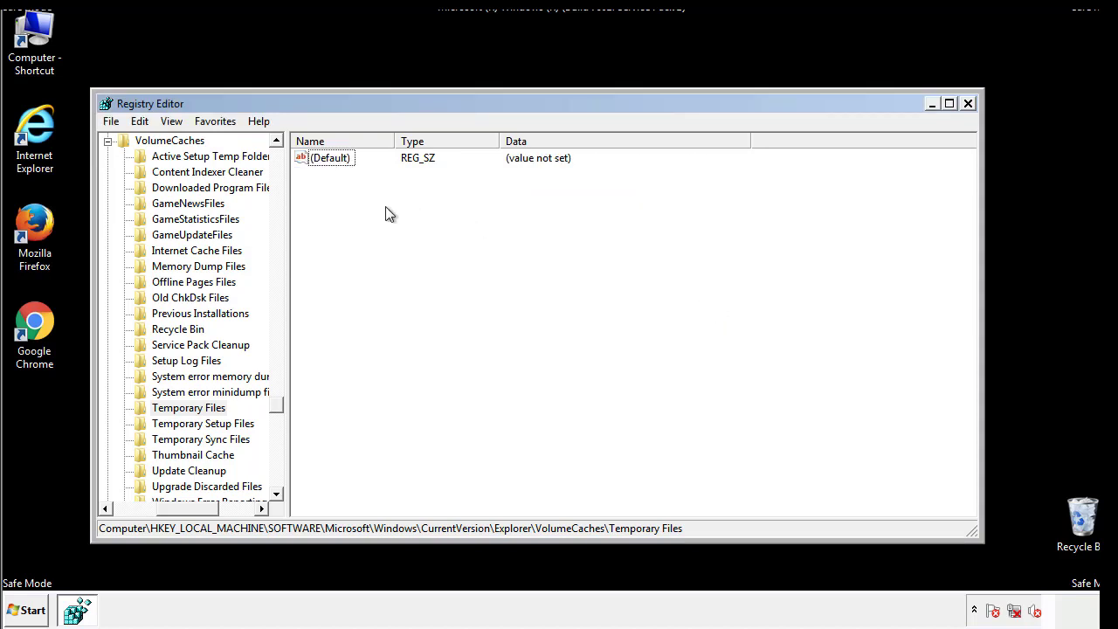
click(969, 104)
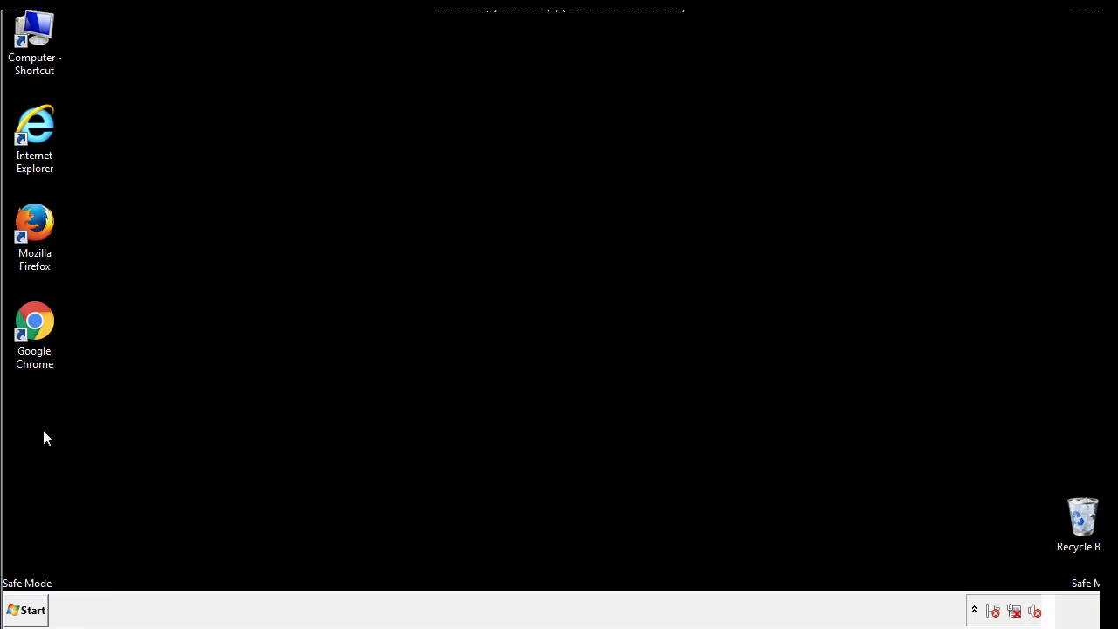
Step: Open the System Configuration utility by running msconfig
click(19, 614)
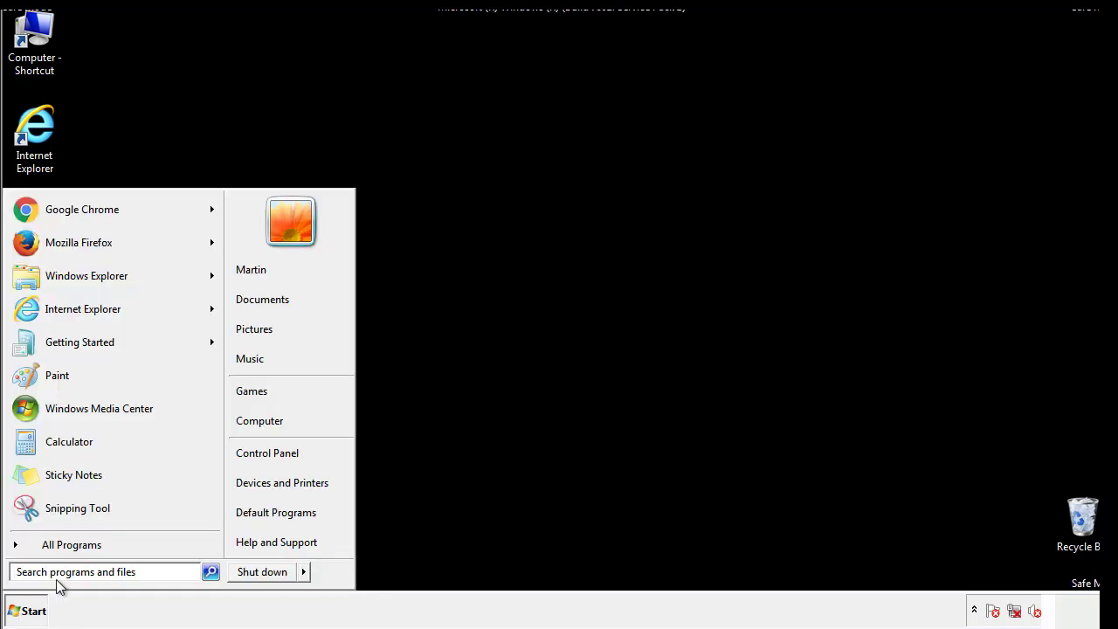
text(mscon)
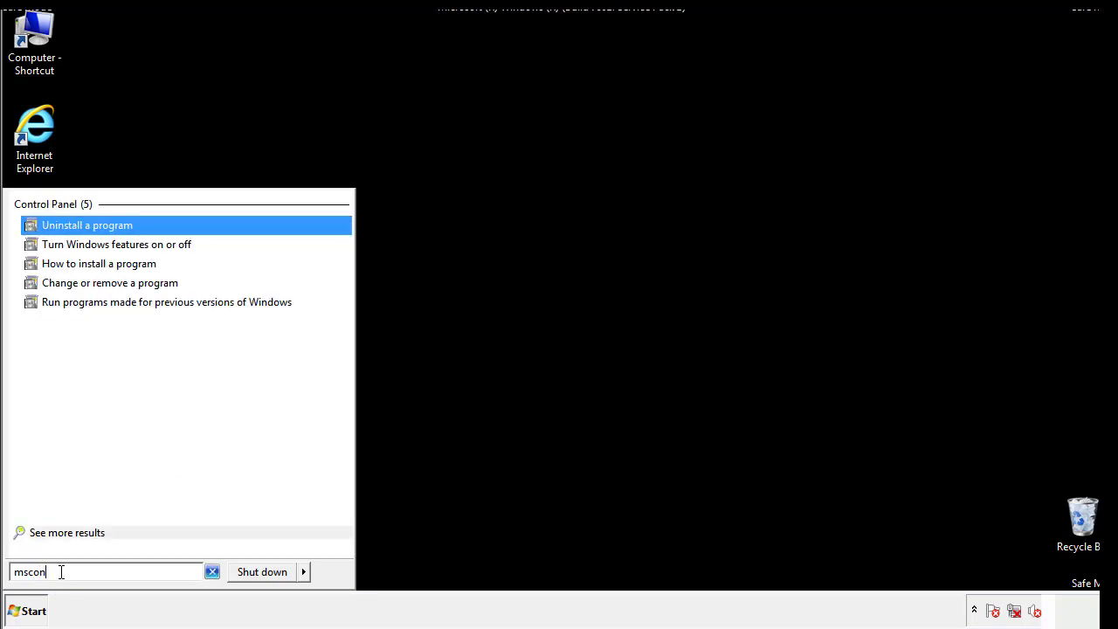
text(fig)
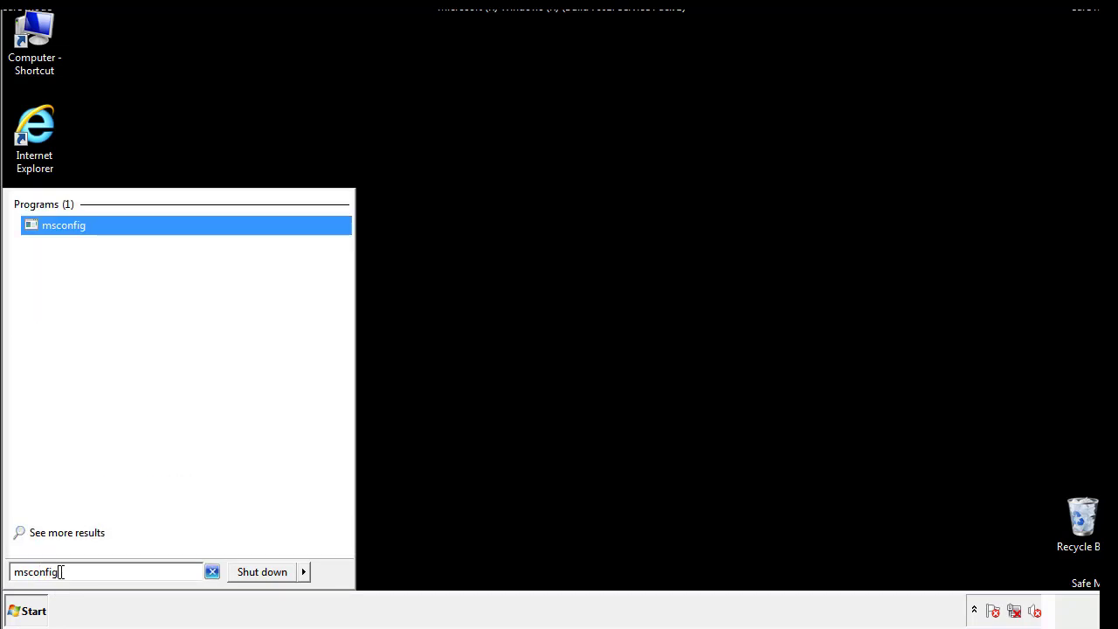
key(Return)
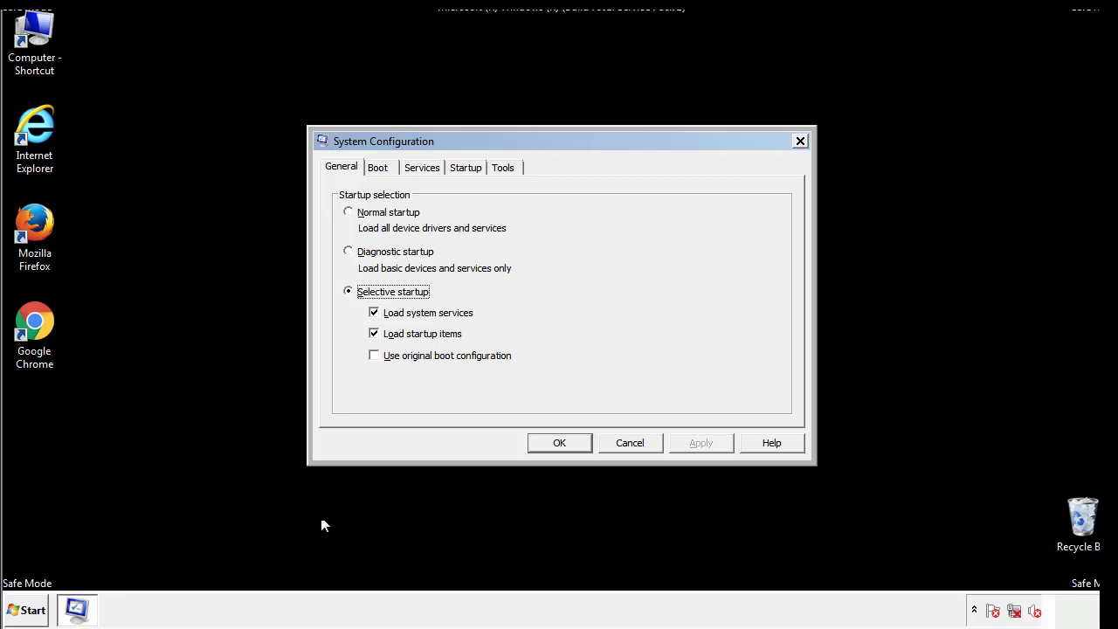
Step: Disable Safe boot in the Windows 7 boot options and restart the computer to apply the change
click(377, 167)
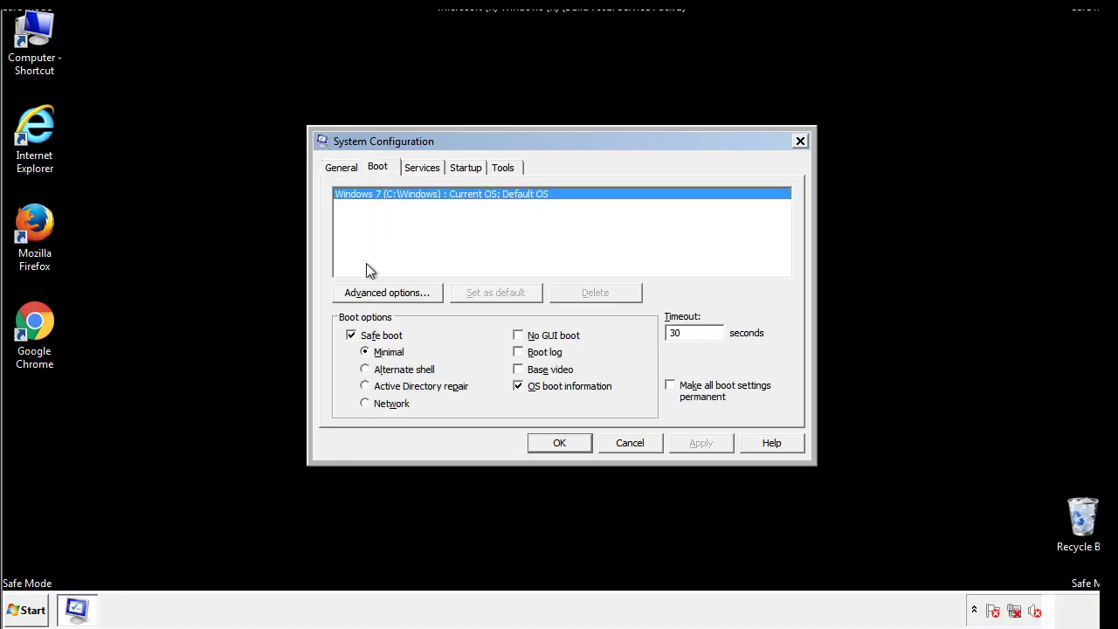
click(355, 338)
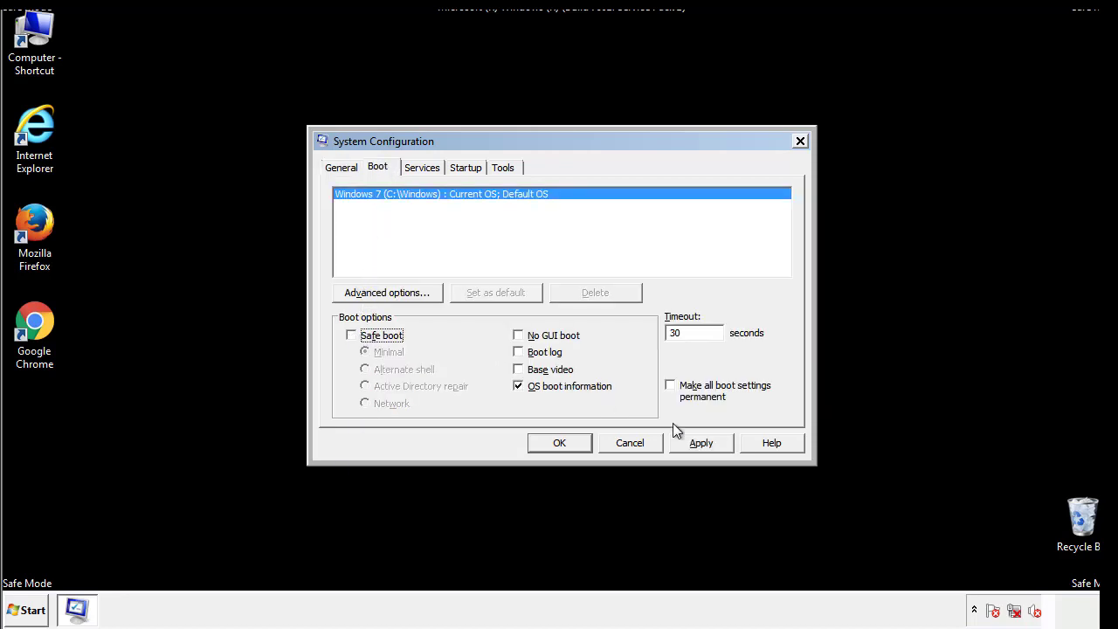
click(703, 442)
click(557, 446)
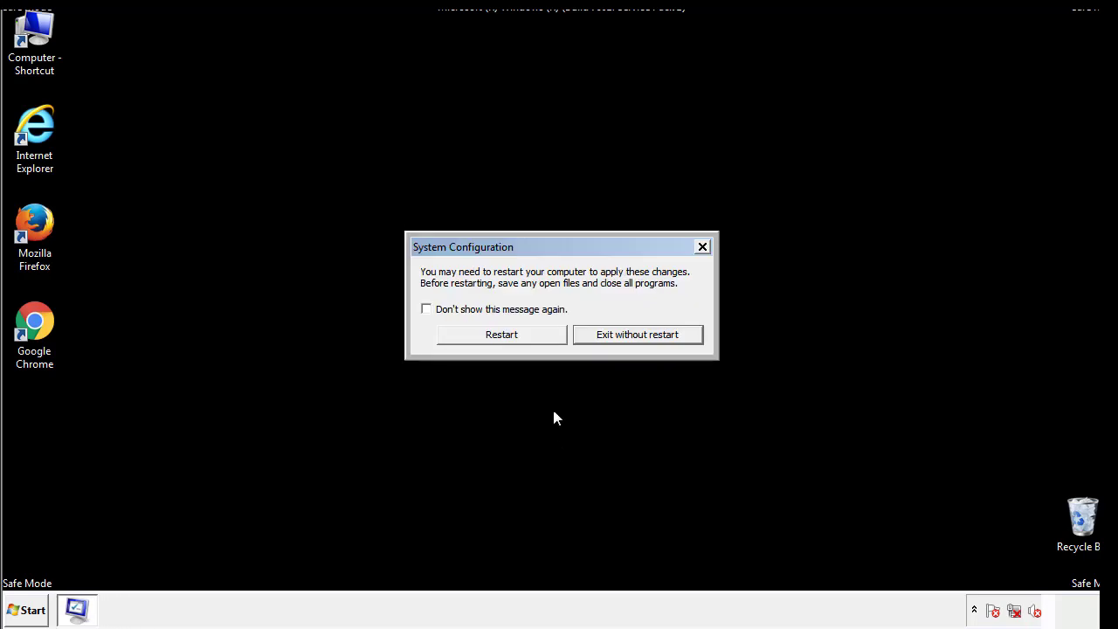
click(517, 341)
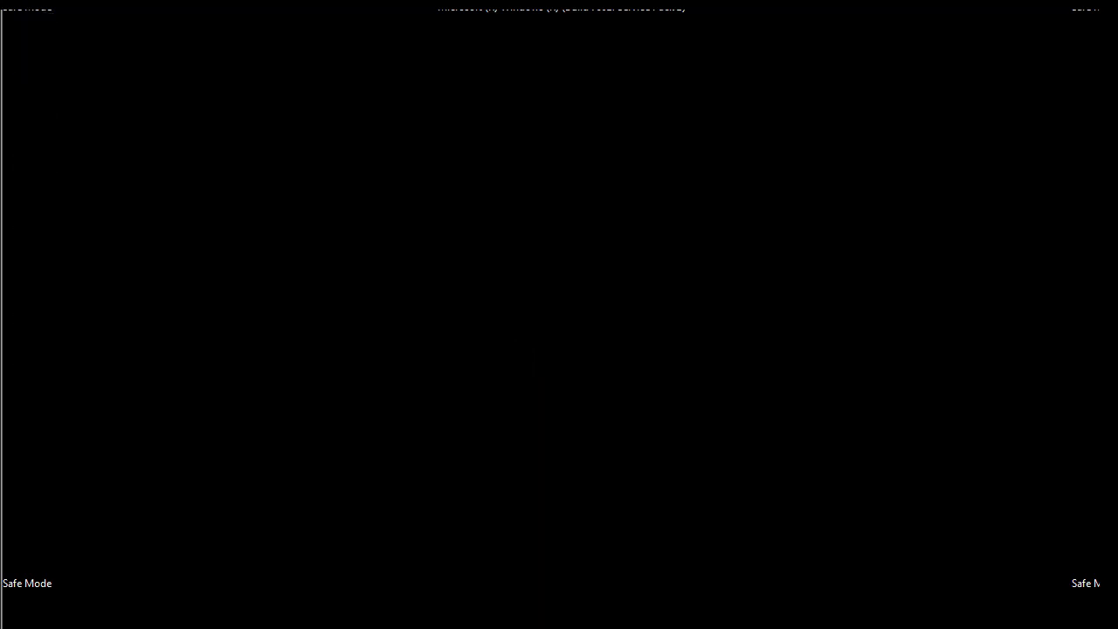